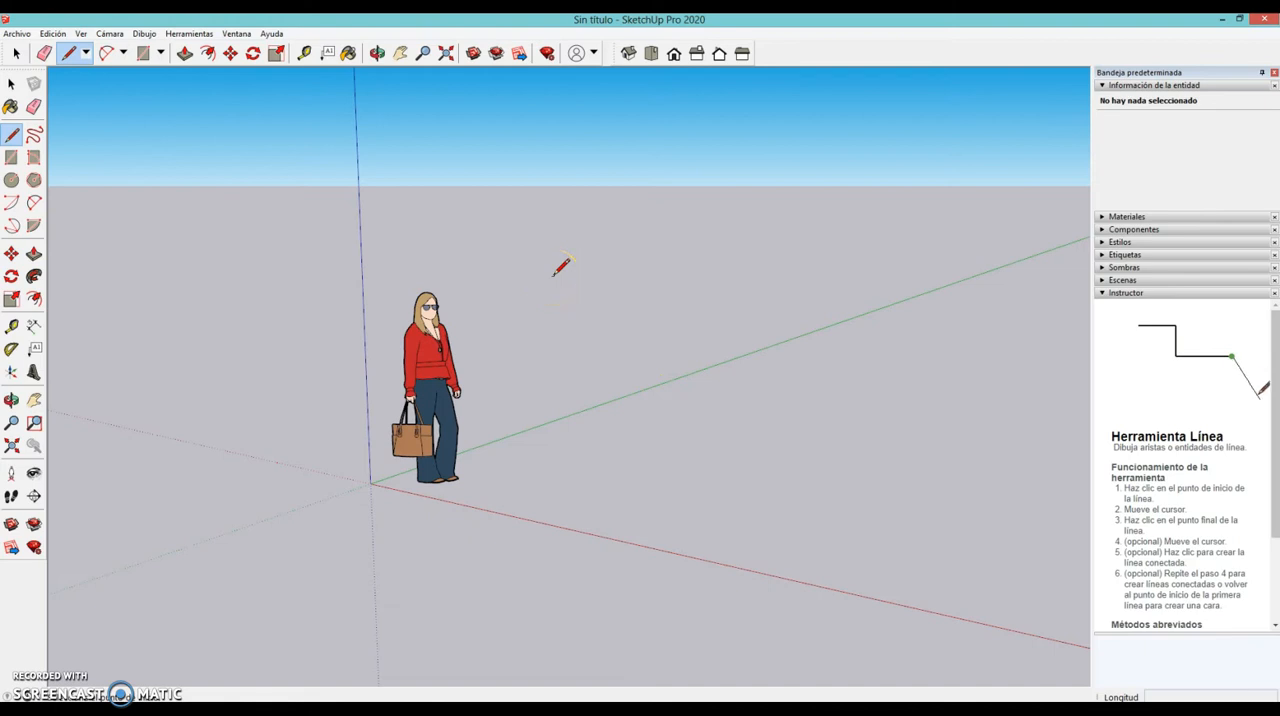
- Set the camera to the plan (top) view with the Line tool ready for drawing
left_click(664, 425)
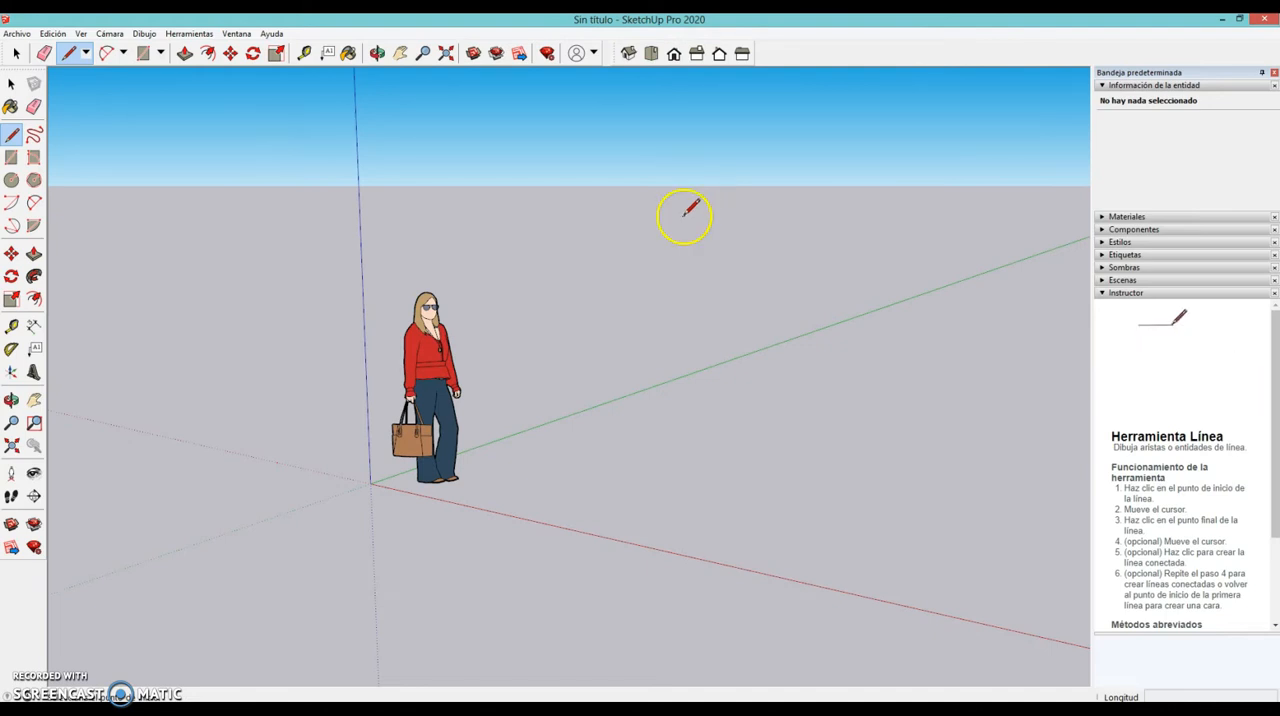
left_click(652, 55)
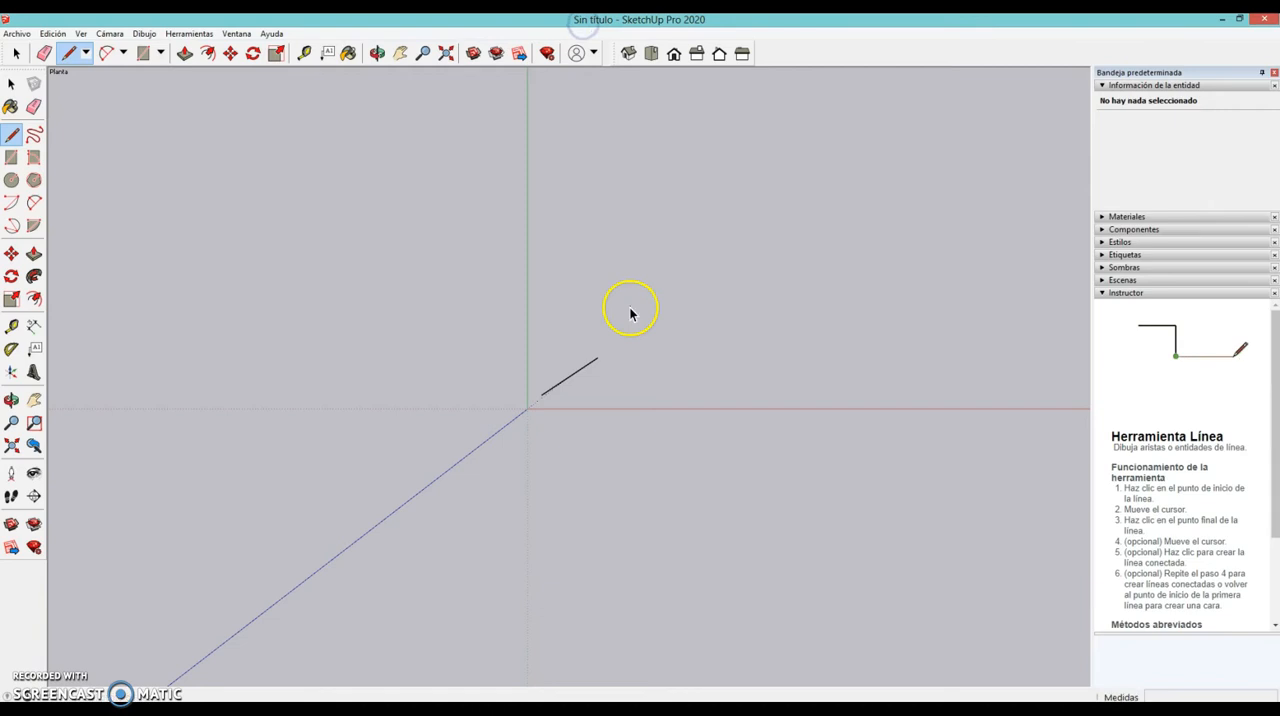
key("space")
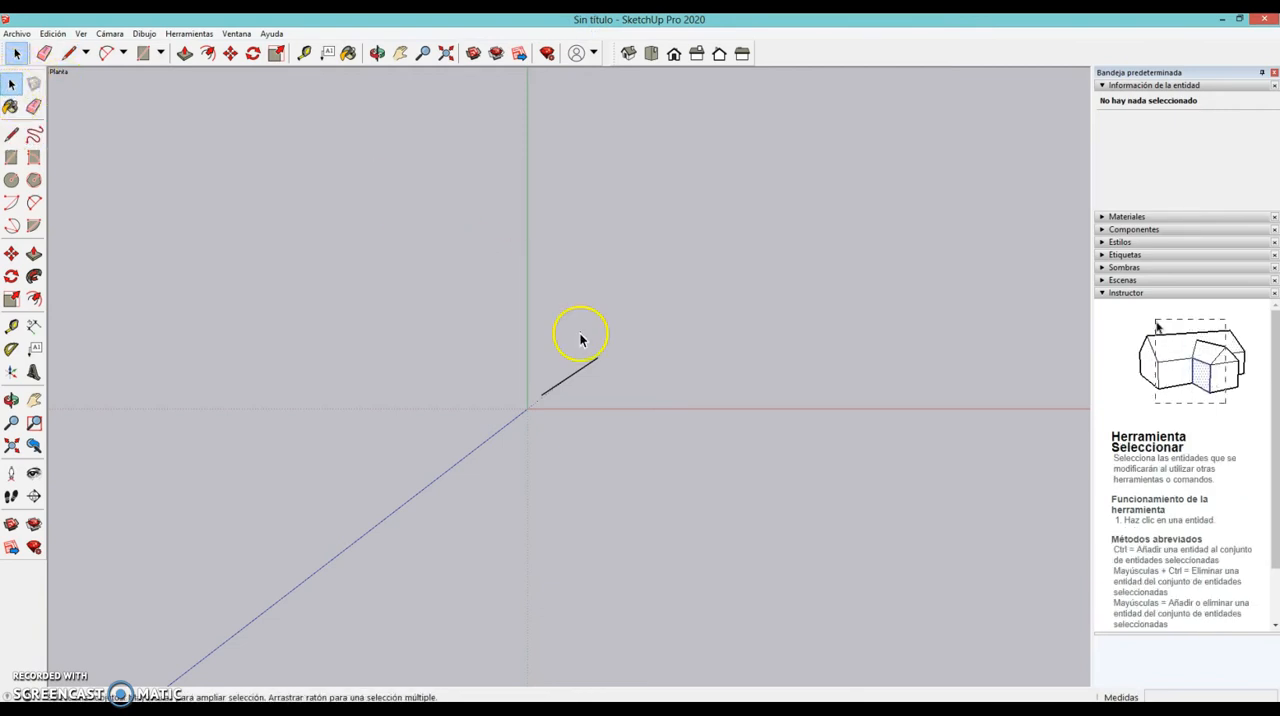
key("l")
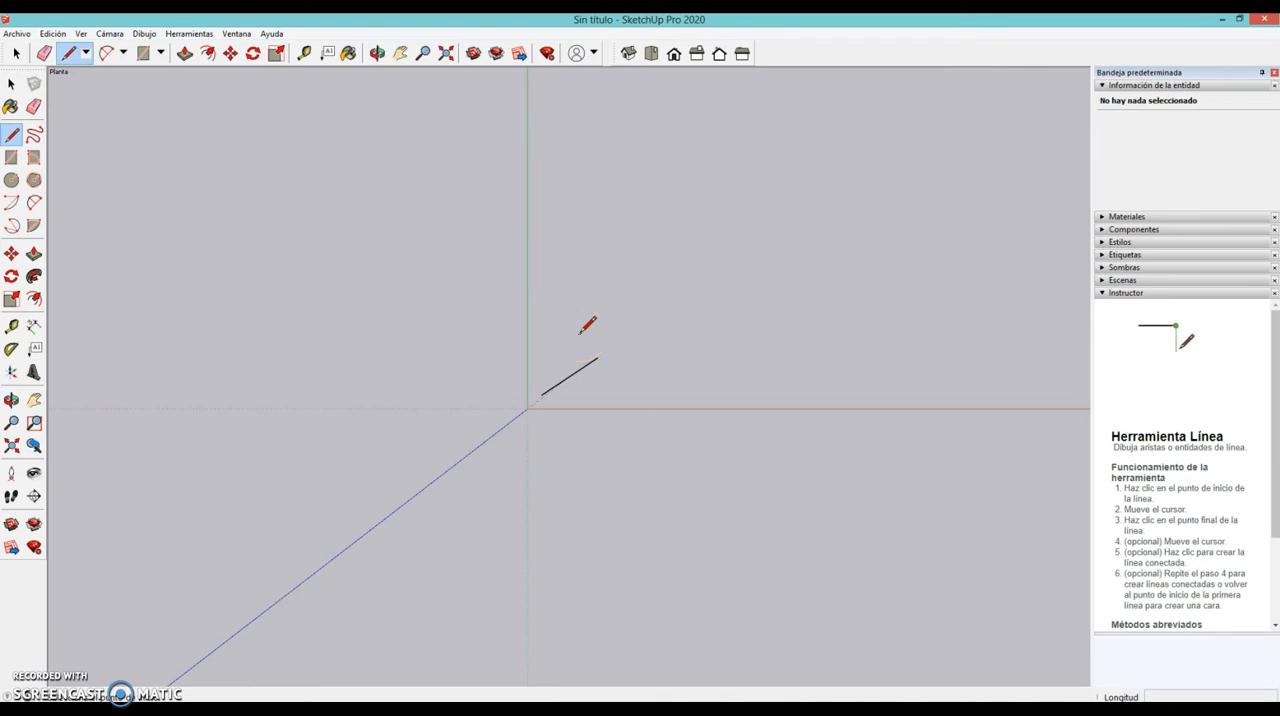
key("space")
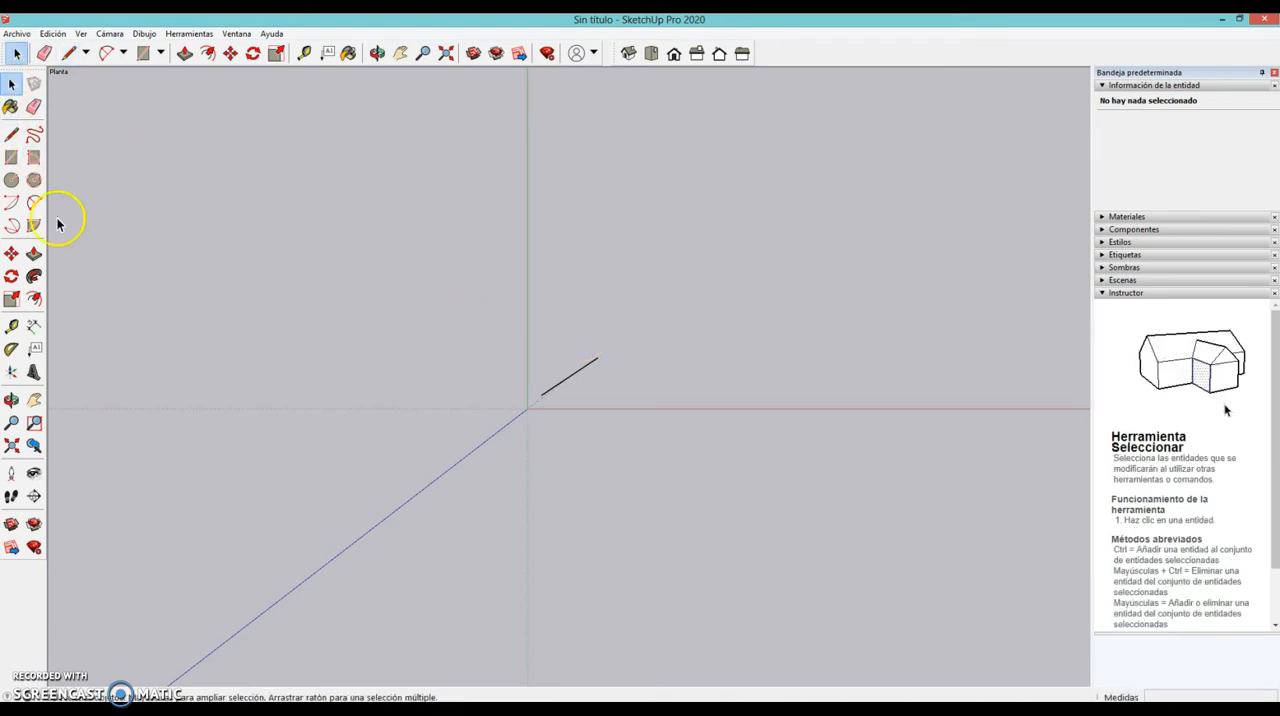
key("l")
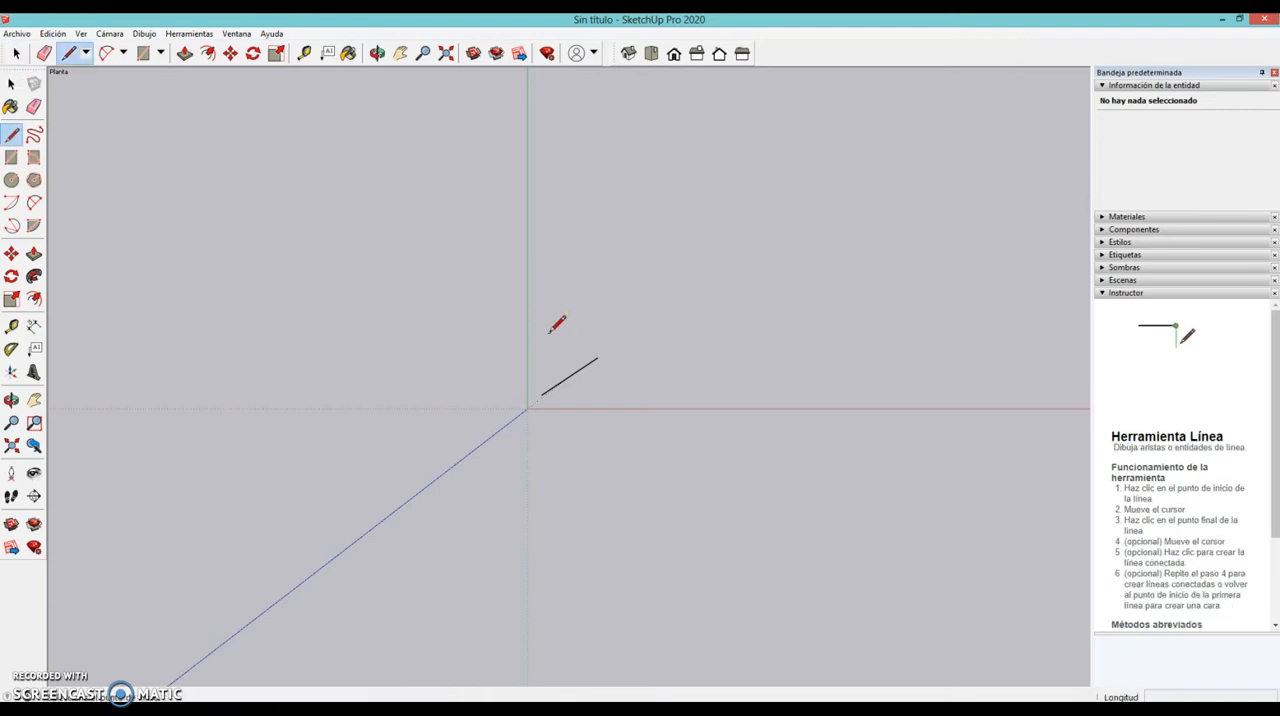
left_click(71, 644)
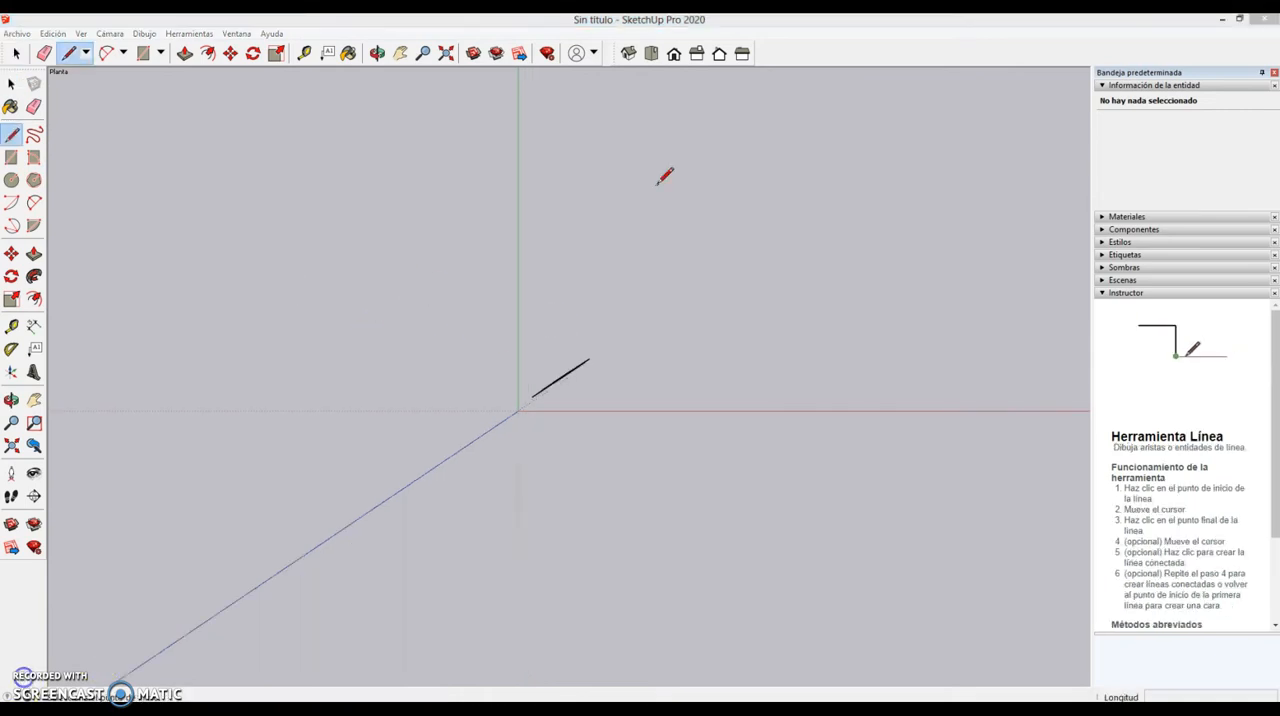
- Draw a 7.5 m line parallel to the red axis, behind the origin and running toward its negative side
left_click(735, 237)
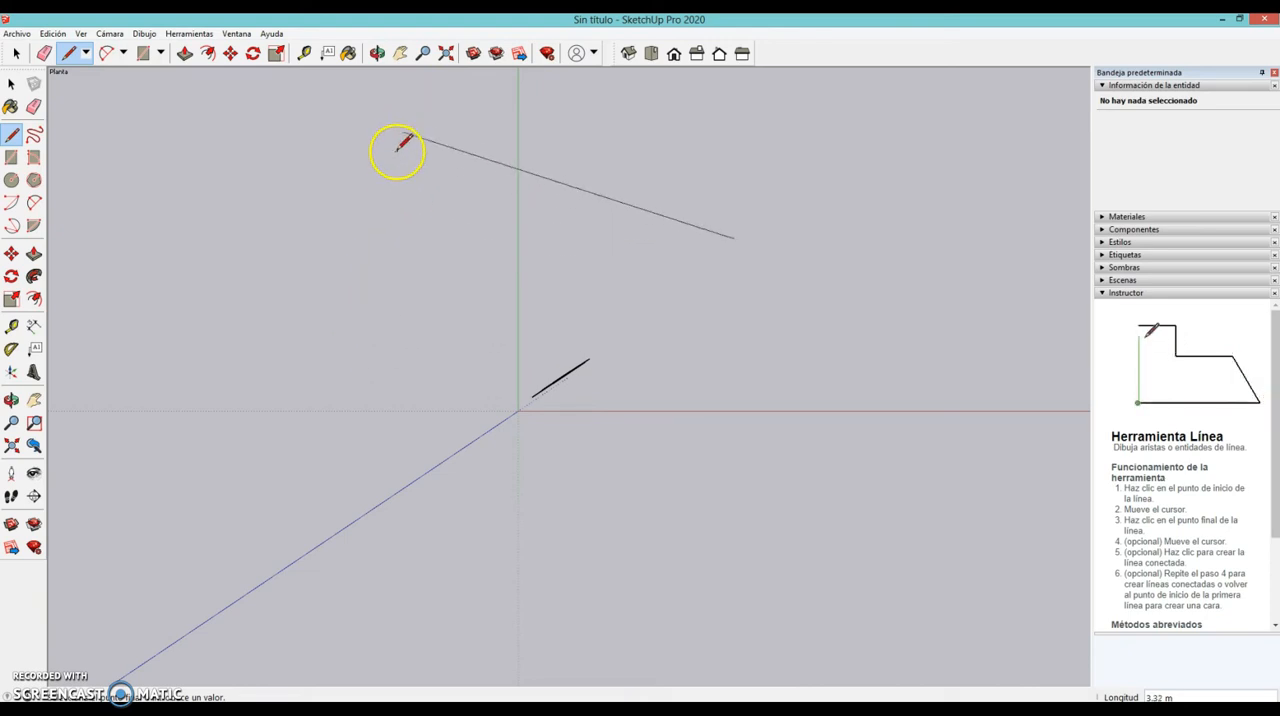
left_click(426, 240)
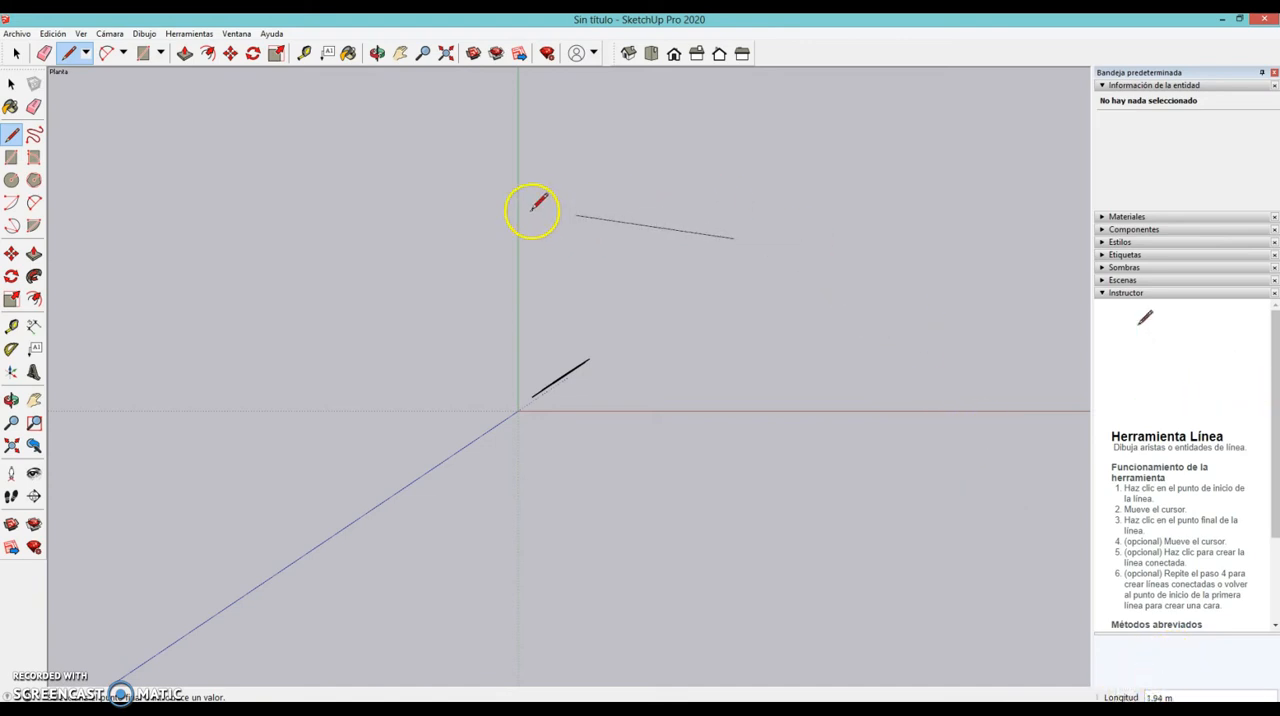
left_click(112, 243)
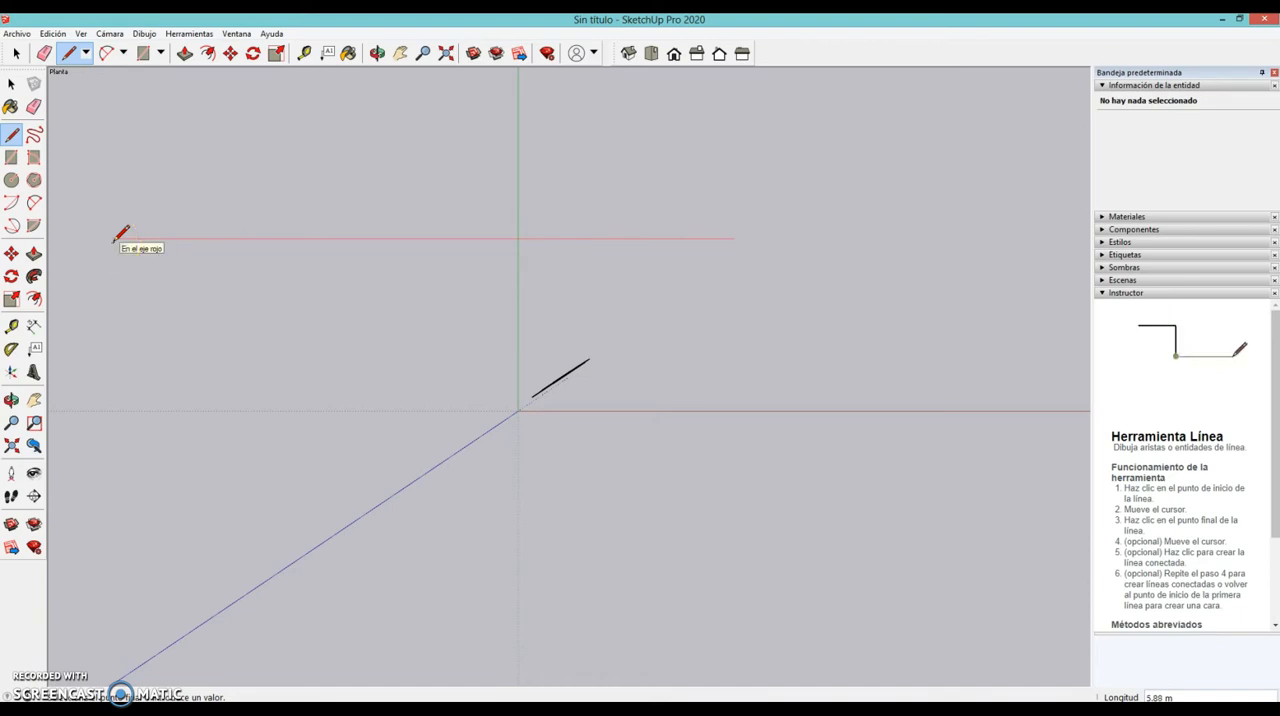
type("7.5")
key("Return")
- Examine the new line from several 3D angles and return to the plan view
middle_click_drag(118, 232, 412, 232)
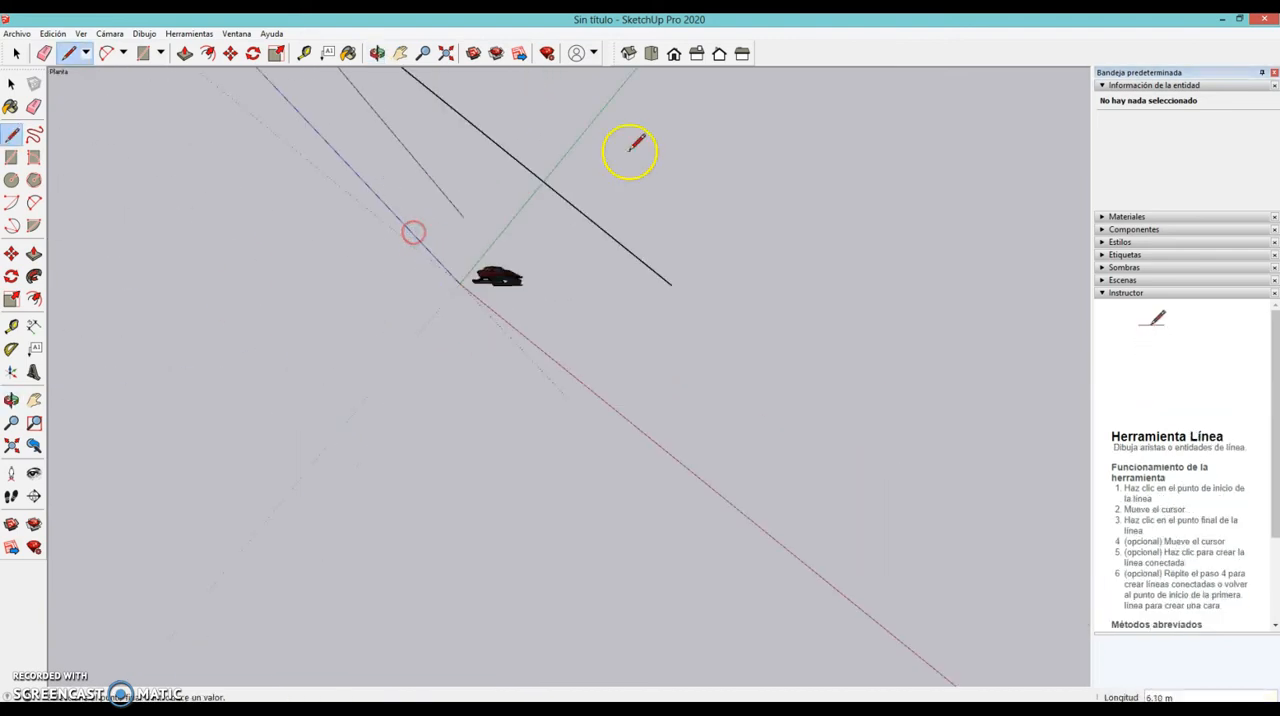
left_click(651, 53)
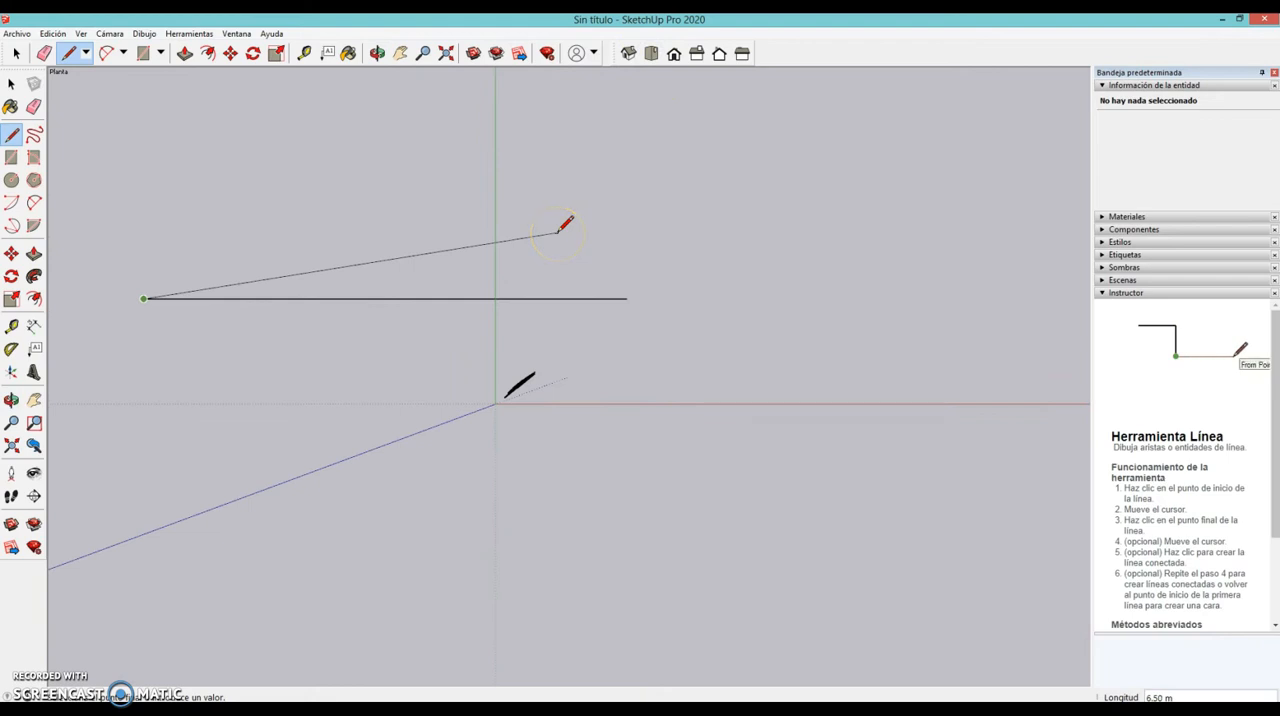
middle_click_drag(397, 223, 712, 313)
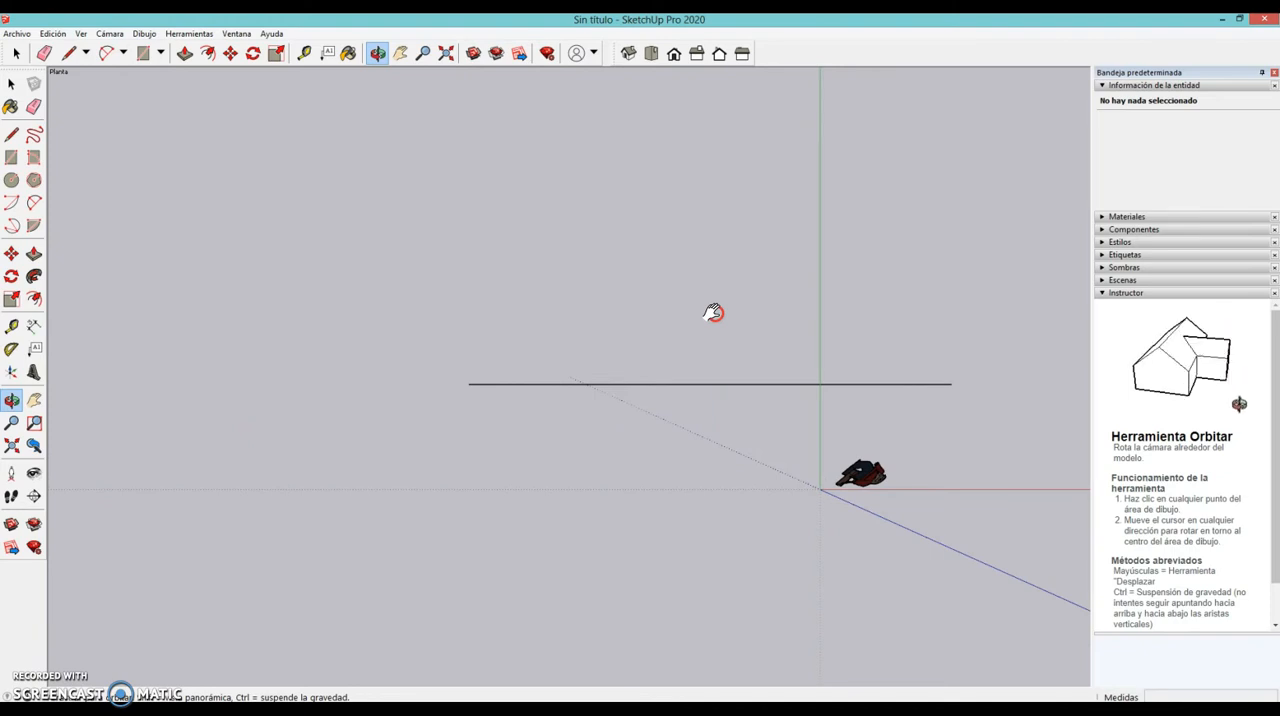
middle_click_drag(712, 313, 716, 312, "shift")
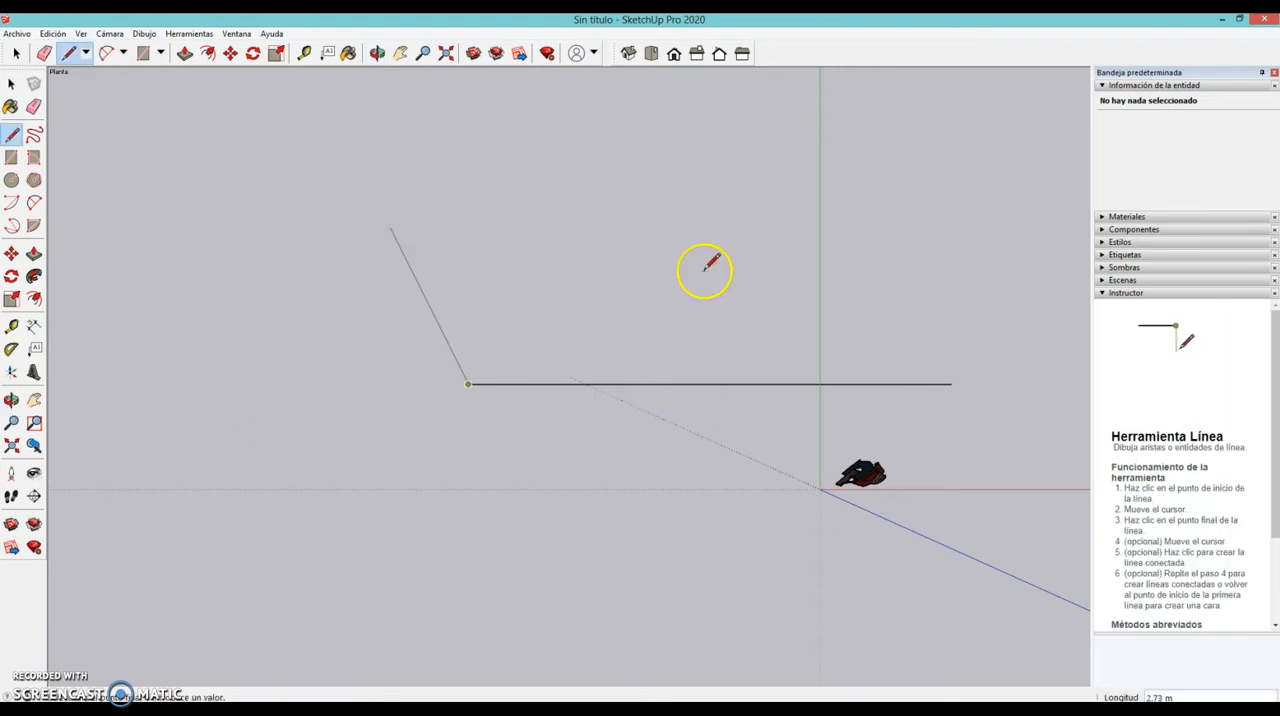
middle_click_drag(628, 248, 735, 530)
middle_click_drag(719, 553, 957, 353)
middle_click_drag(745, 402, 711, 574)
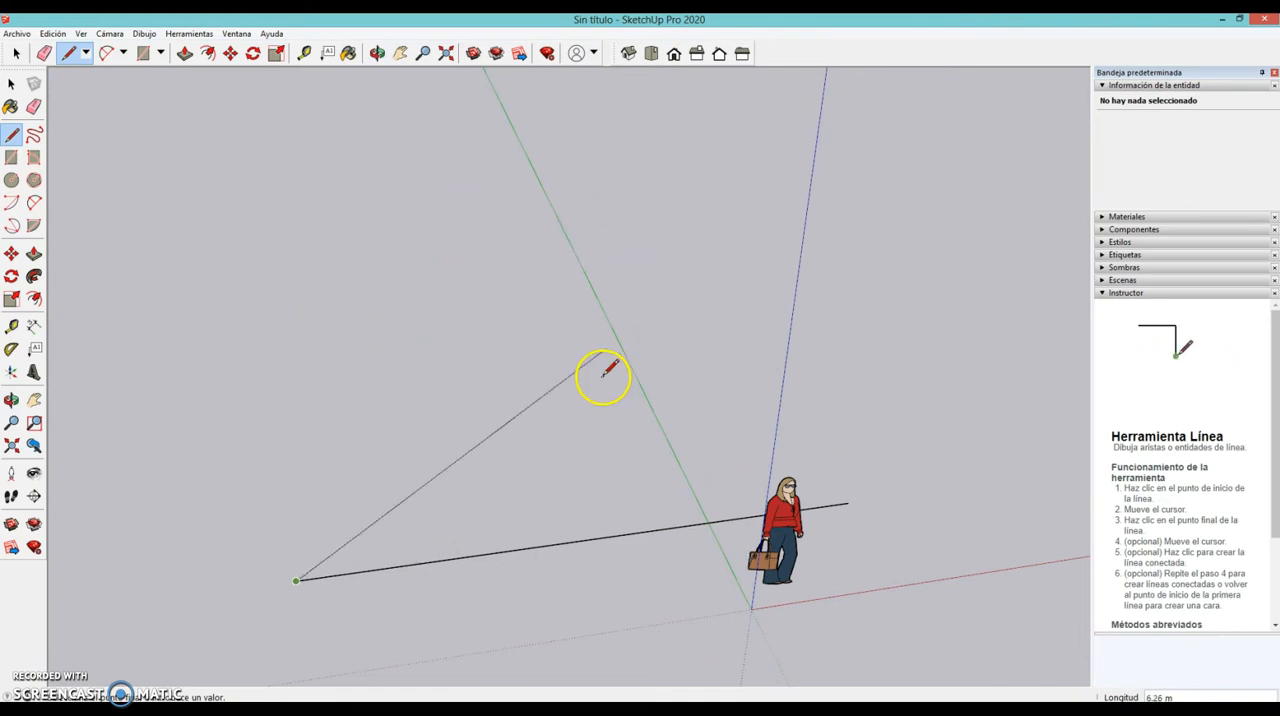
left_click(651, 53)
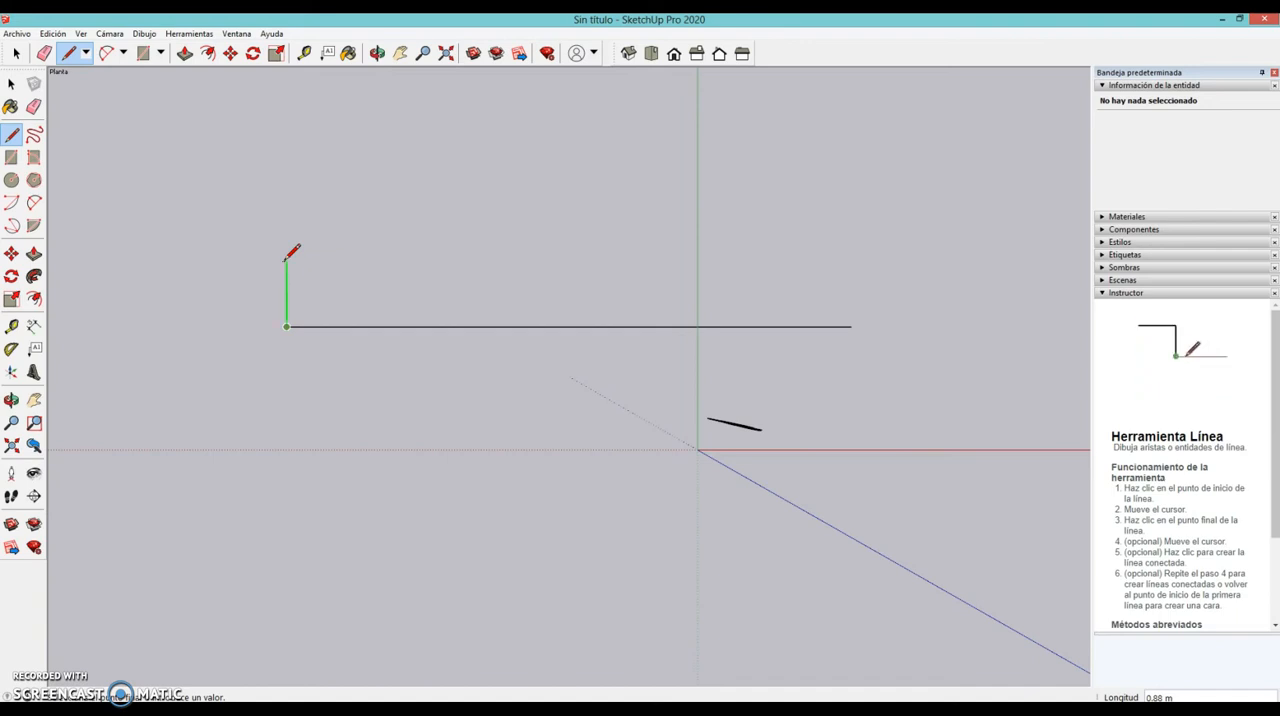
- Draw a 0.40 m line parallel to the green axis from the left endpoint of the 7.5 m line
key("o")
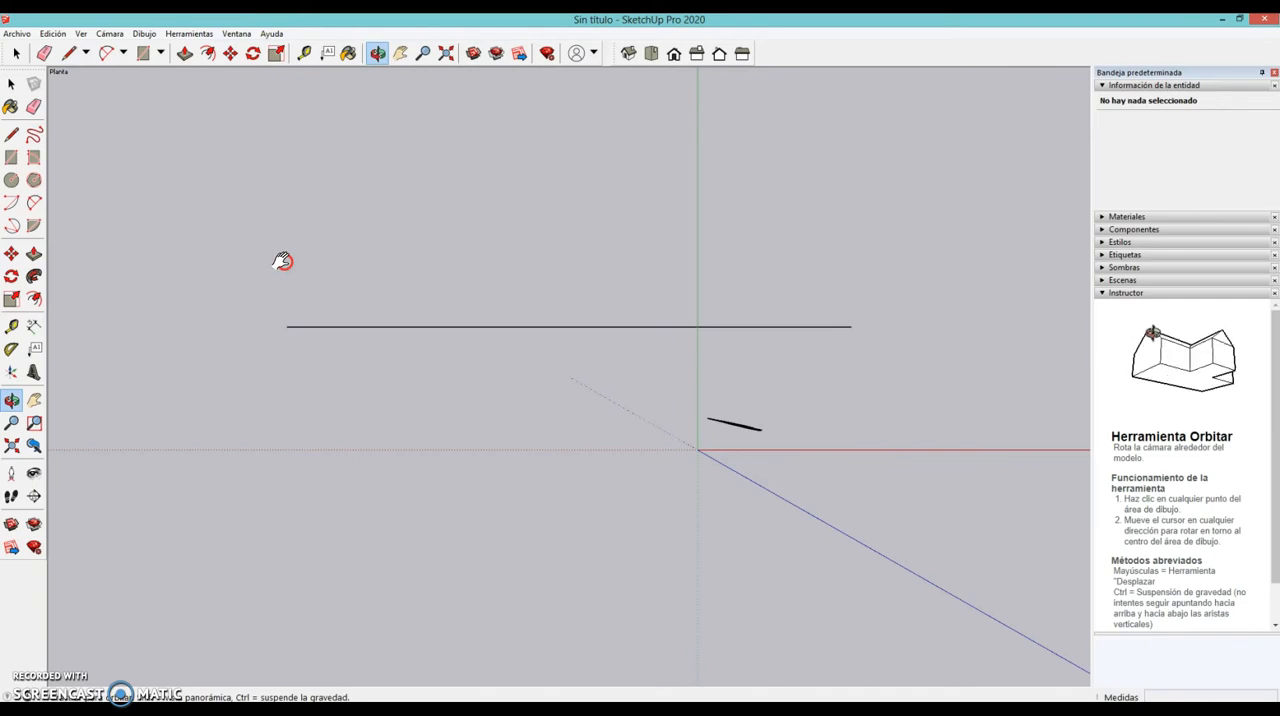
left_click_drag(283, 263, 225, 350)
key("l")
left_click(232, 362)
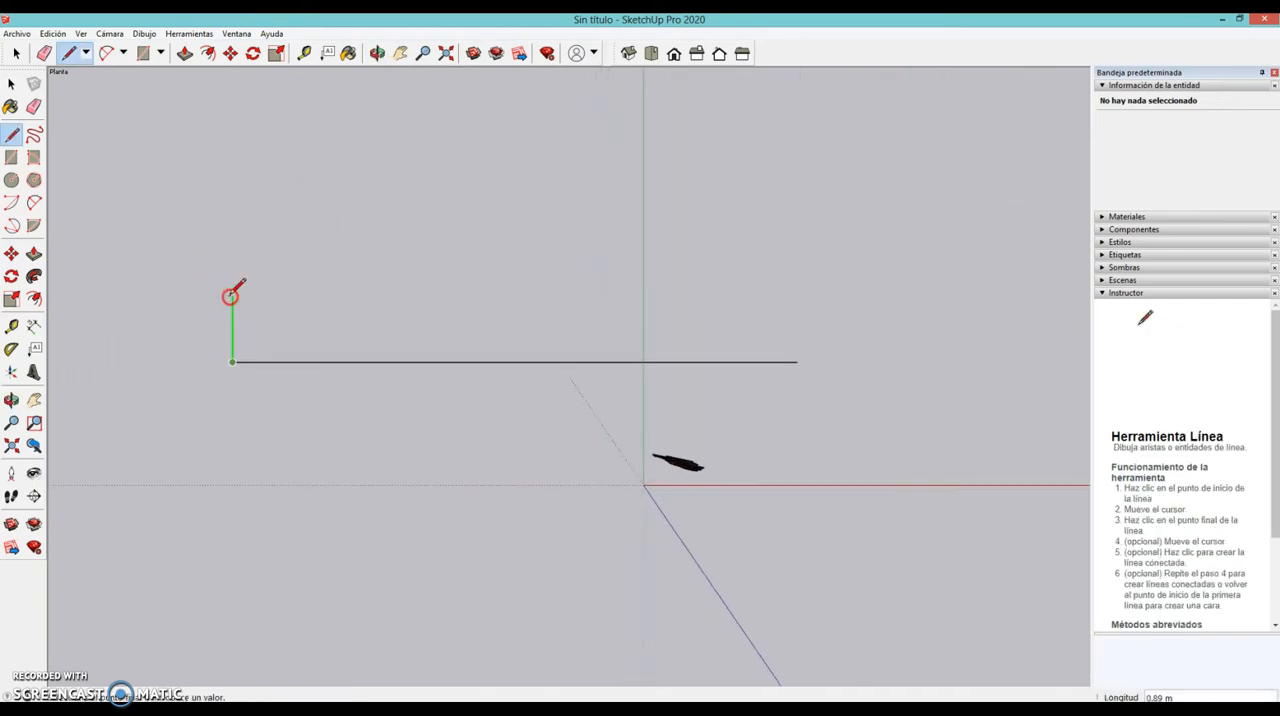
middle_click_drag(385, 340, 409, 106)
middle_click_drag(495, 462, 582, 430)
left_click(650, 53)
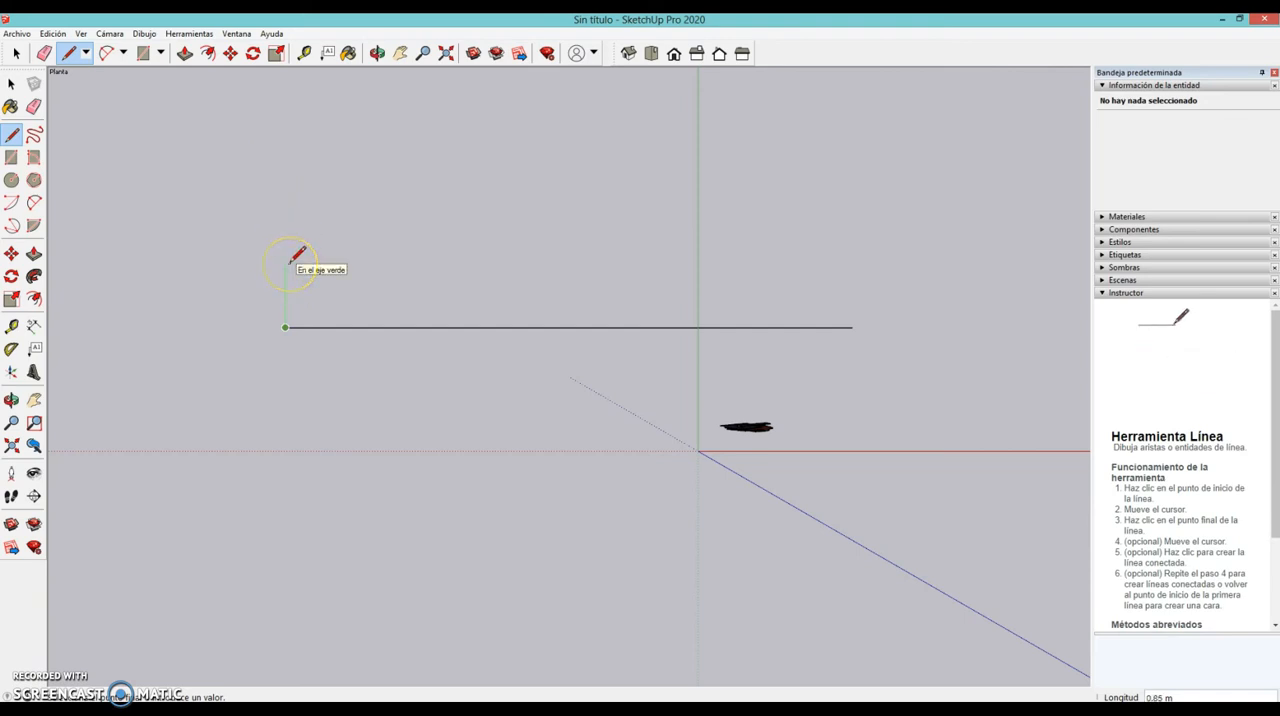
type("0")
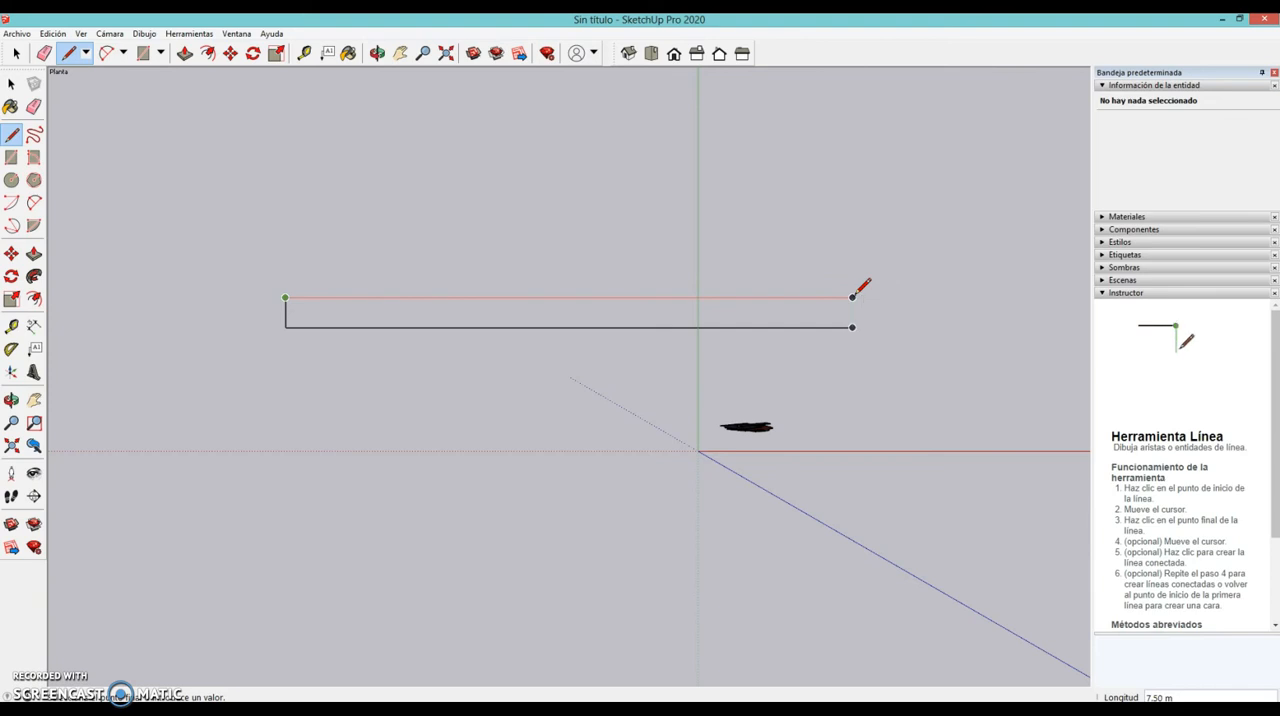
- Draw the parallel 7.50 m edge and the 0.40 m closing edge to complete the rectangular face
left_click(852, 297)
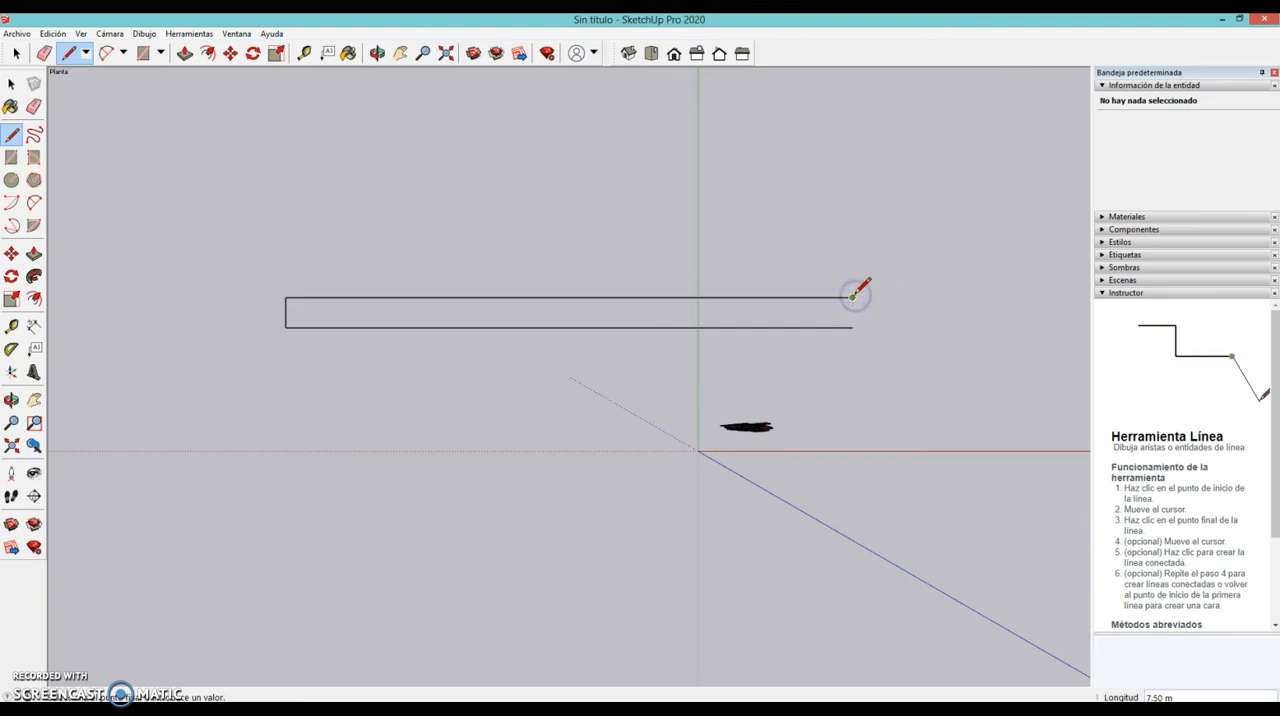
left_click(868, 313)
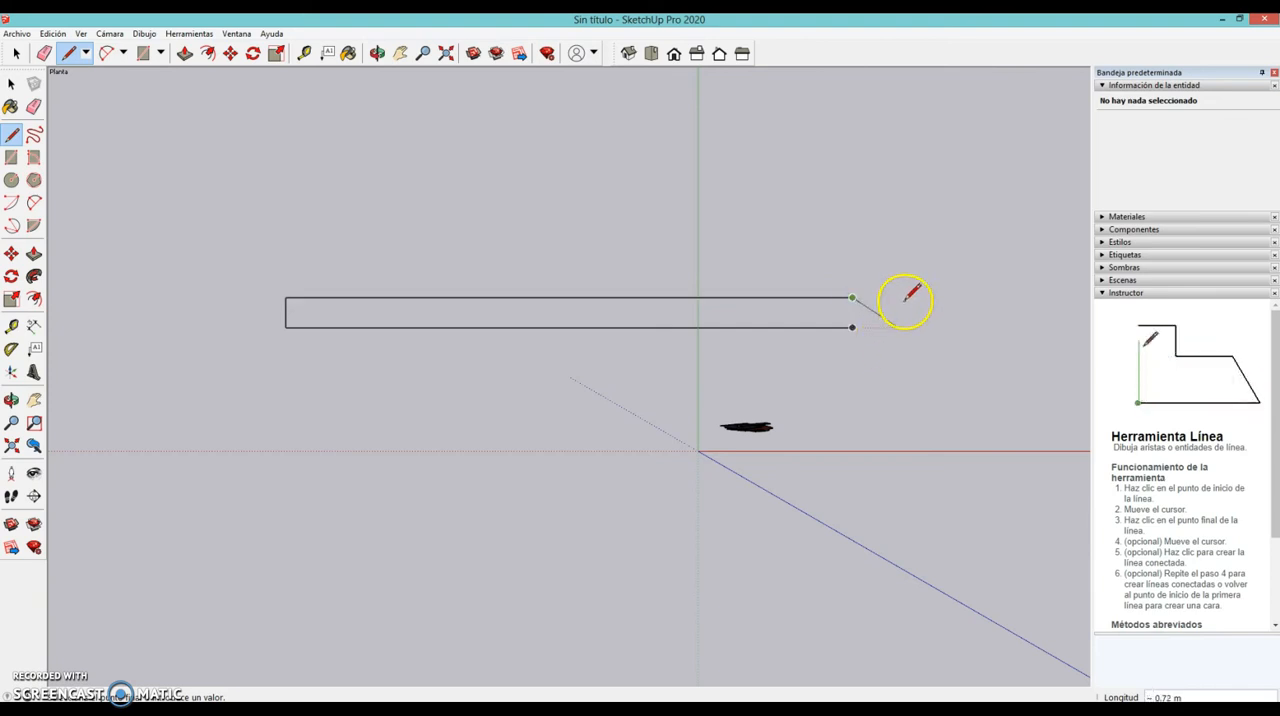
left_click(852, 327)
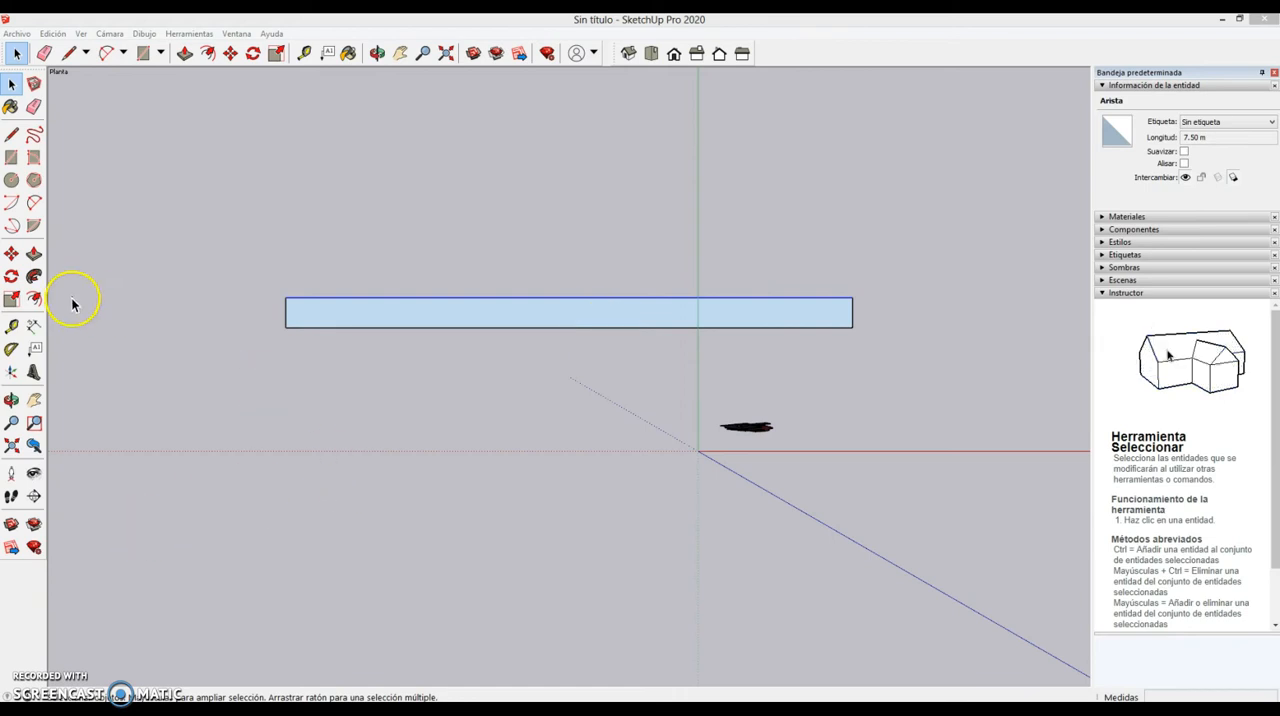
- Measure the rectangle's long and short sides with the Tape Measure tool
left_click(13, 330)
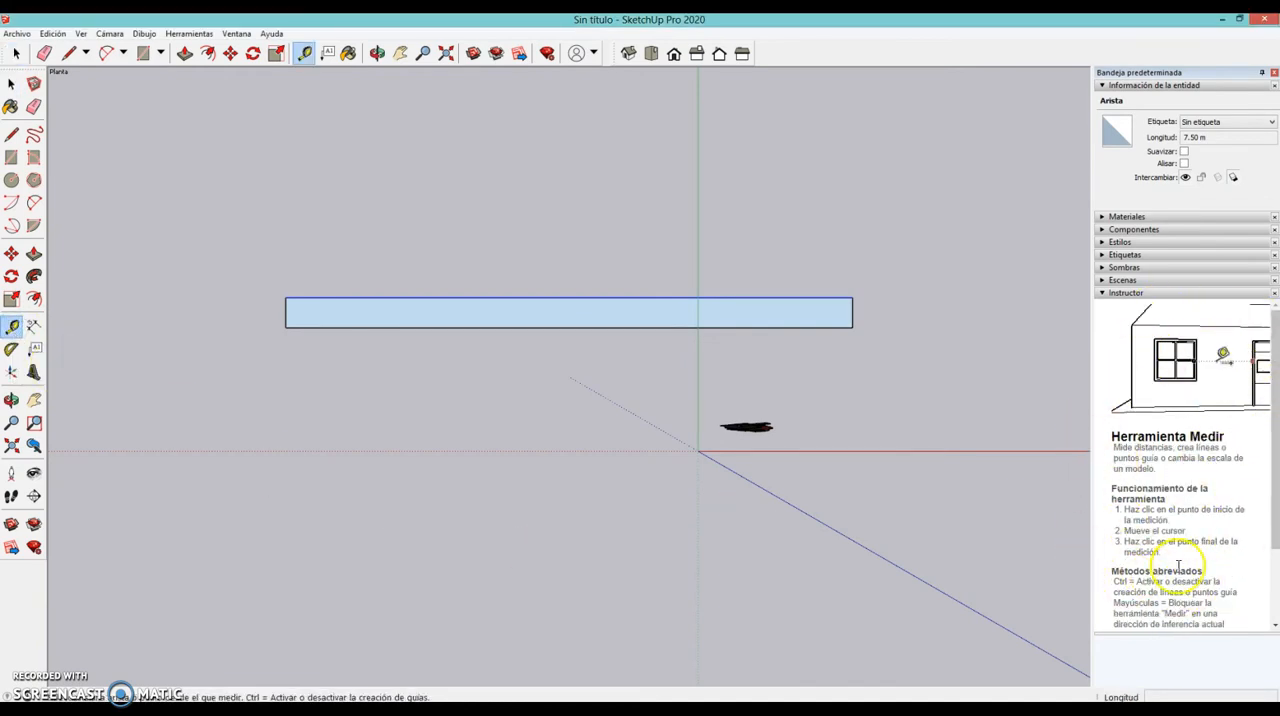
left_click_drag(1276, 503, 1275, 583)
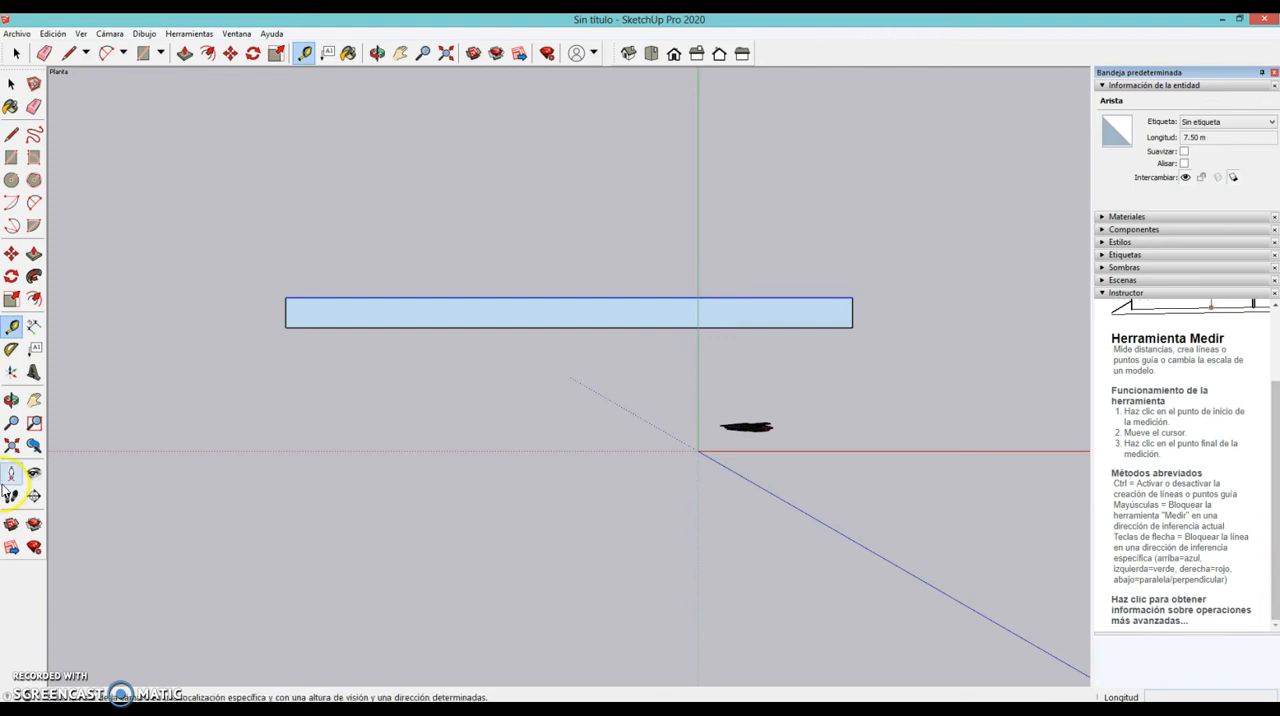
left_click(286, 297)
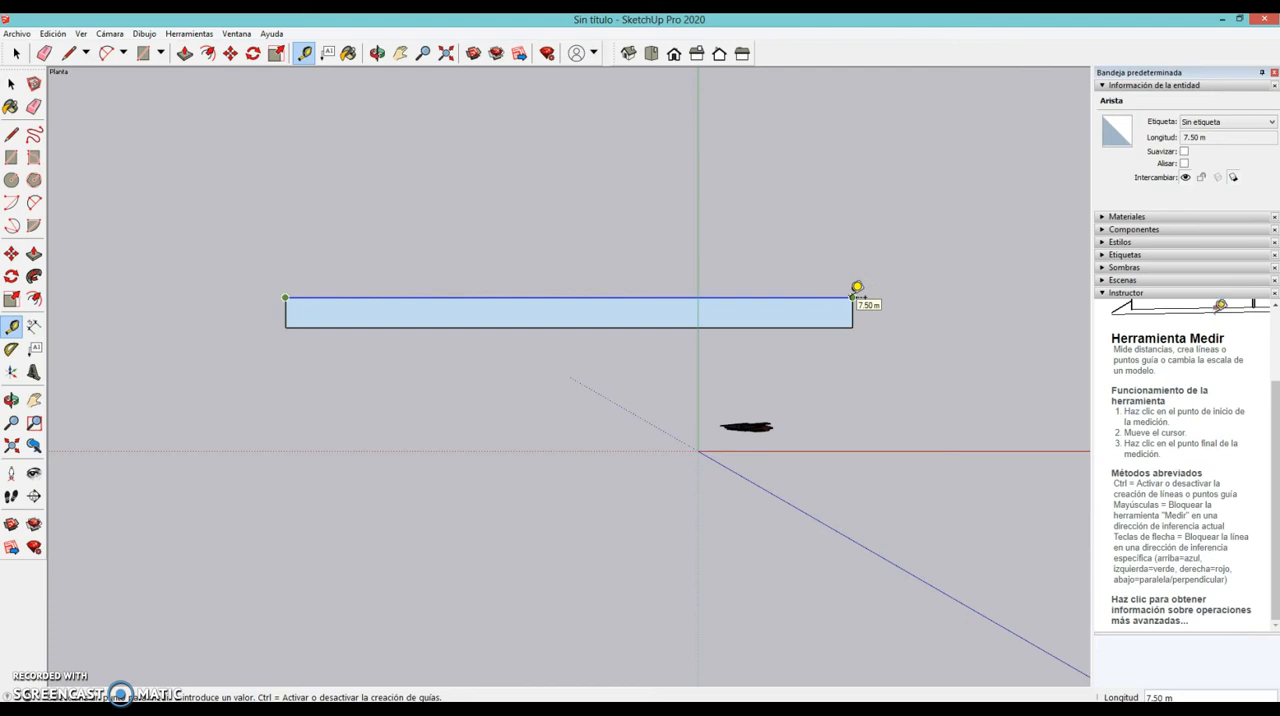
left_click(852, 297)
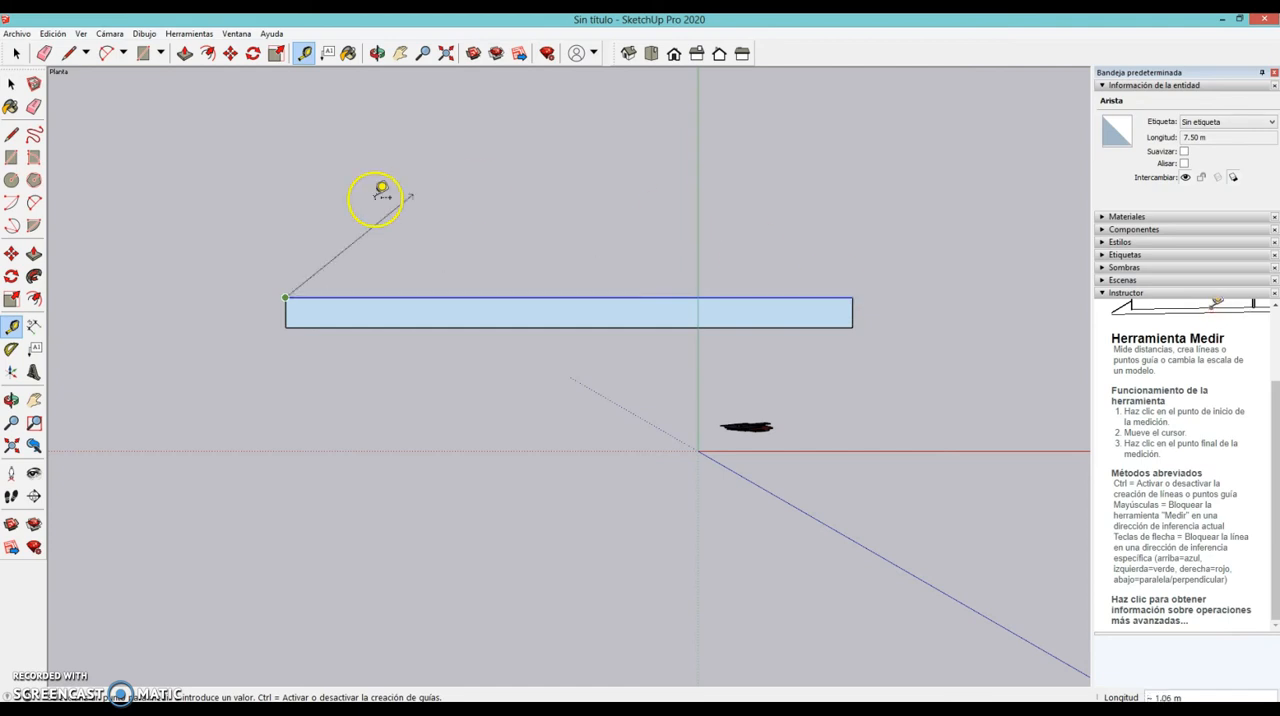
left_click(287, 325)
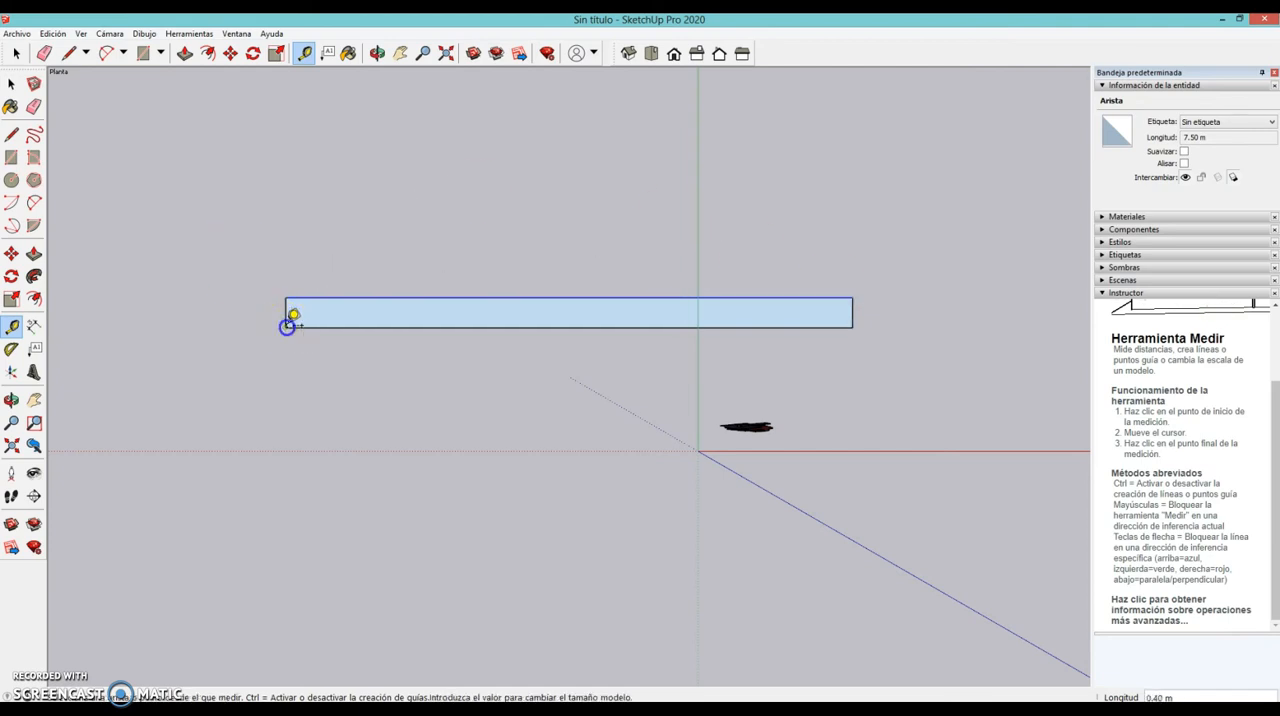
key("space")
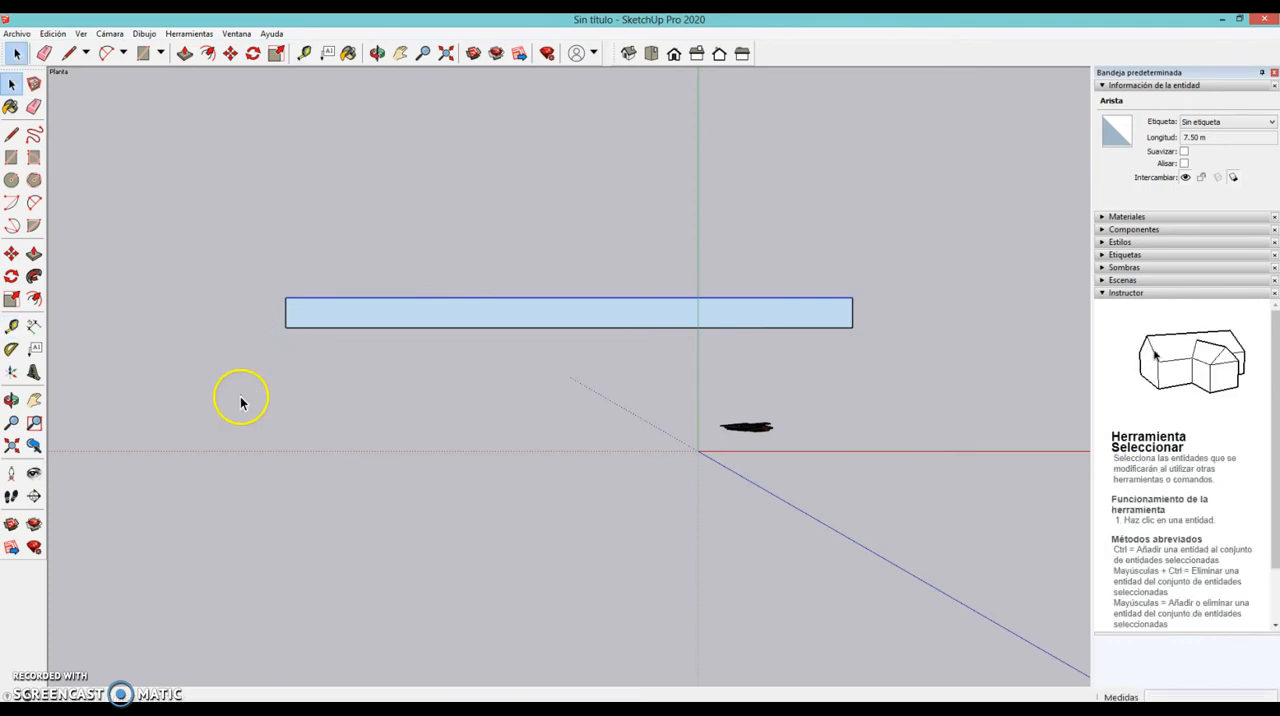
- Select the rectangle's face to examine its entity information, and clear the selection
left_click(428, 337)
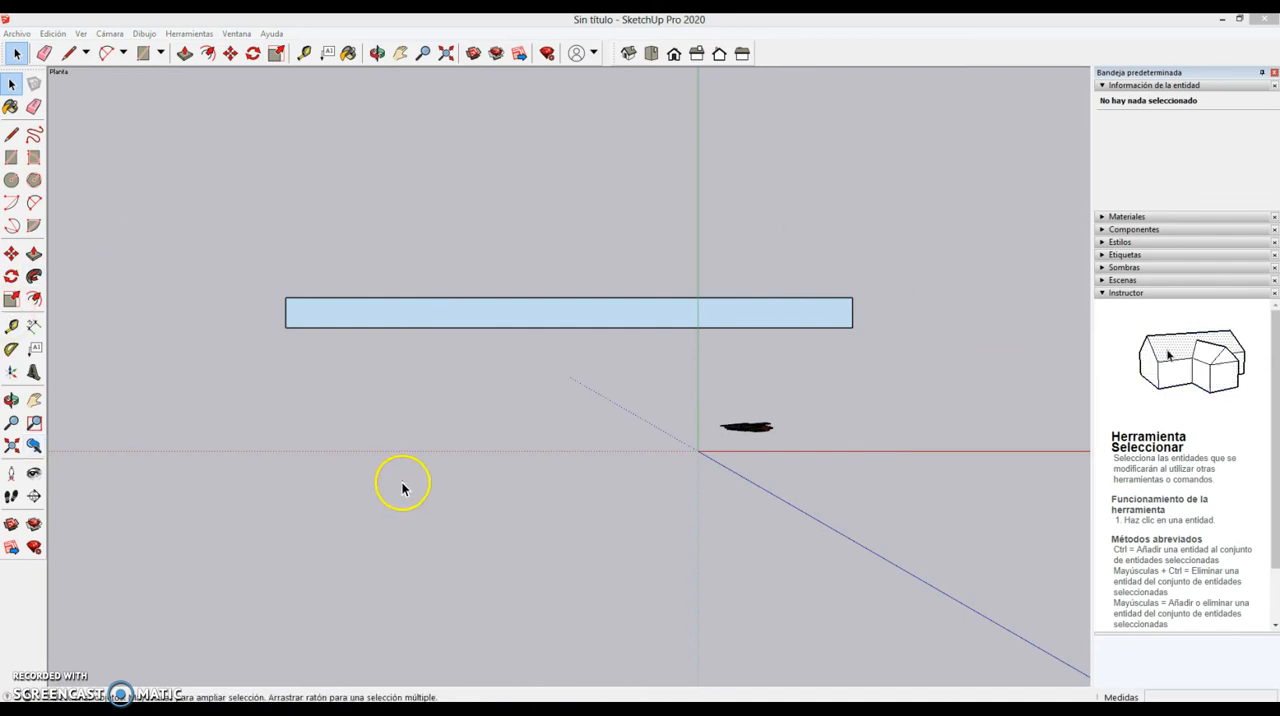
left_click(497, 321)
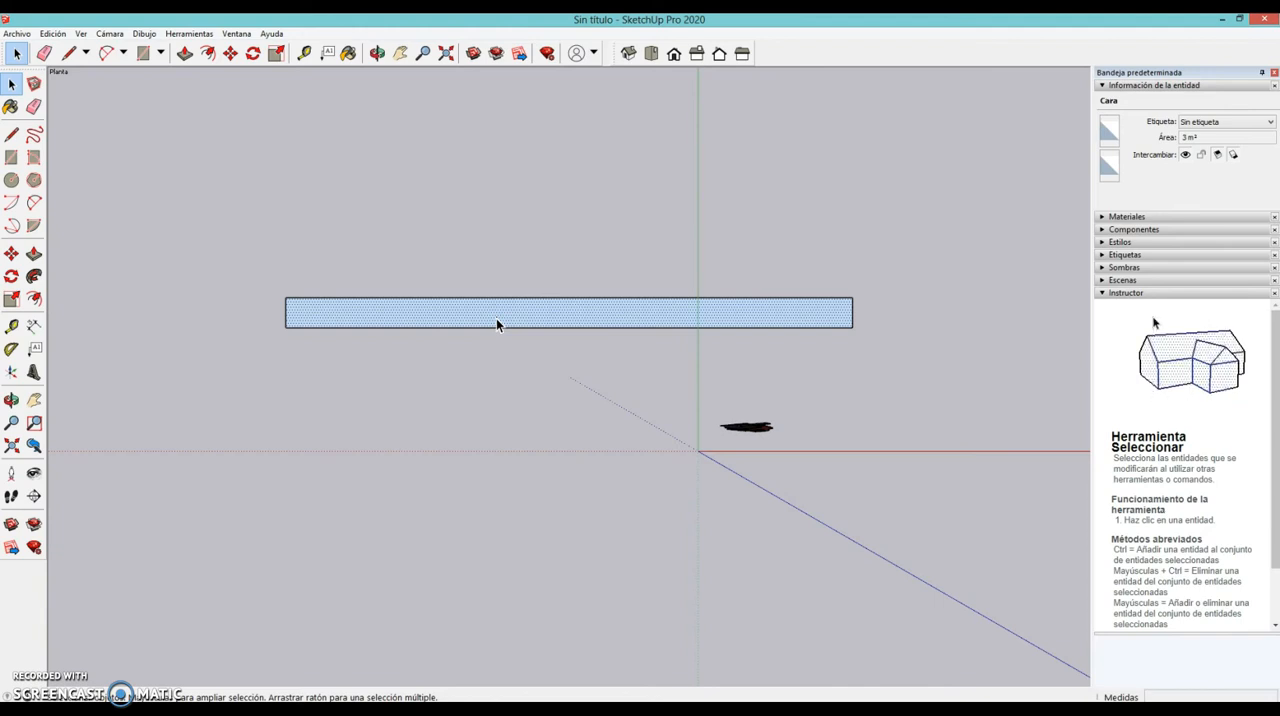
left_click(313, 225)
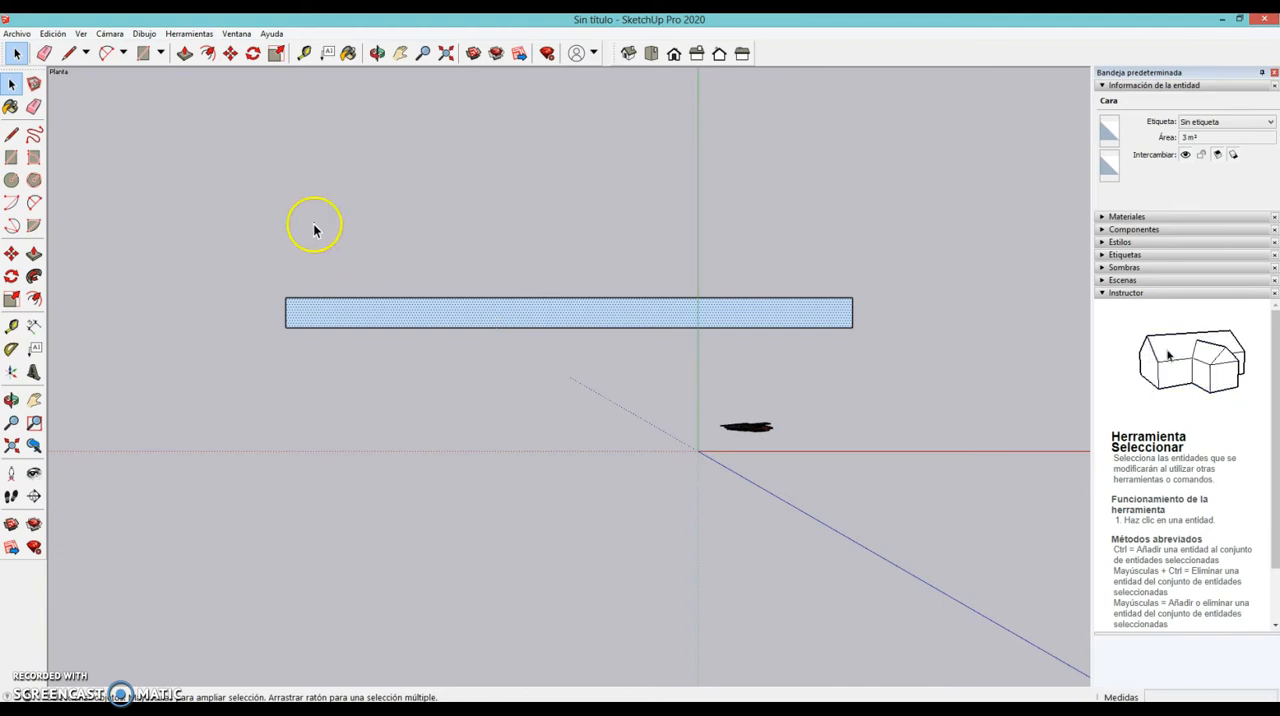
left_click(555, 322)
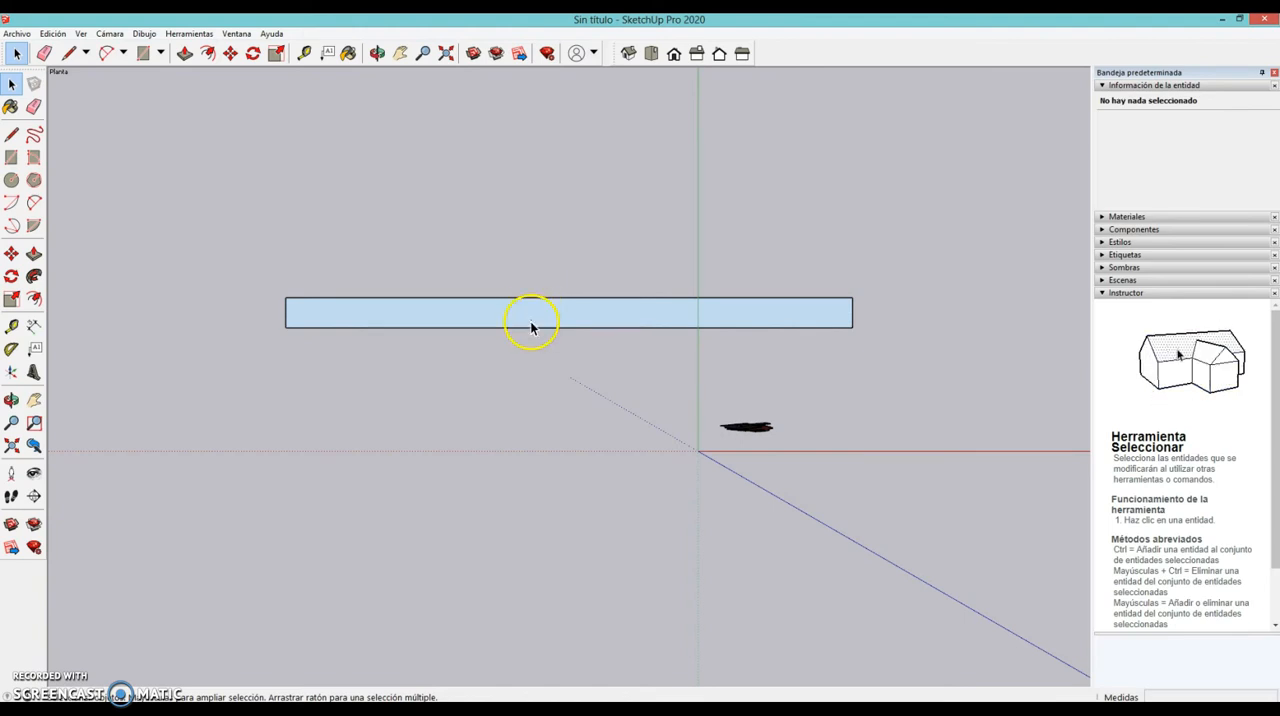
left_click(533, 320)
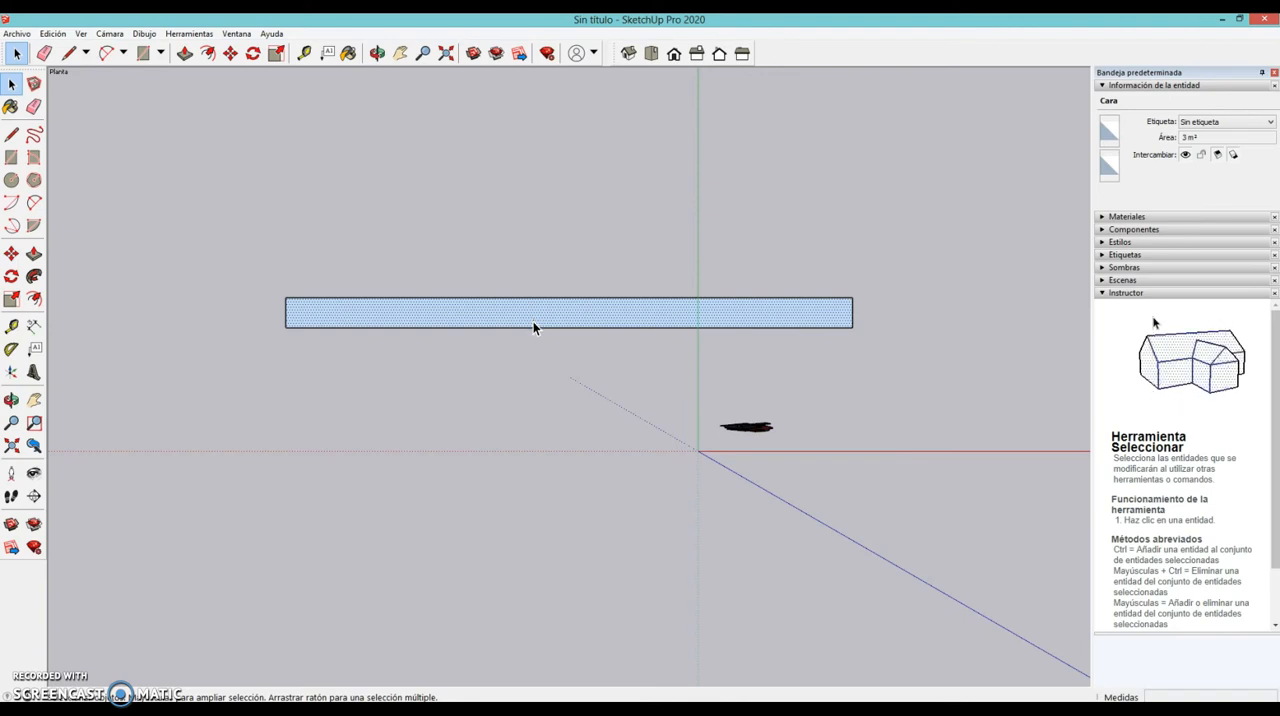
left_click(177, 177)
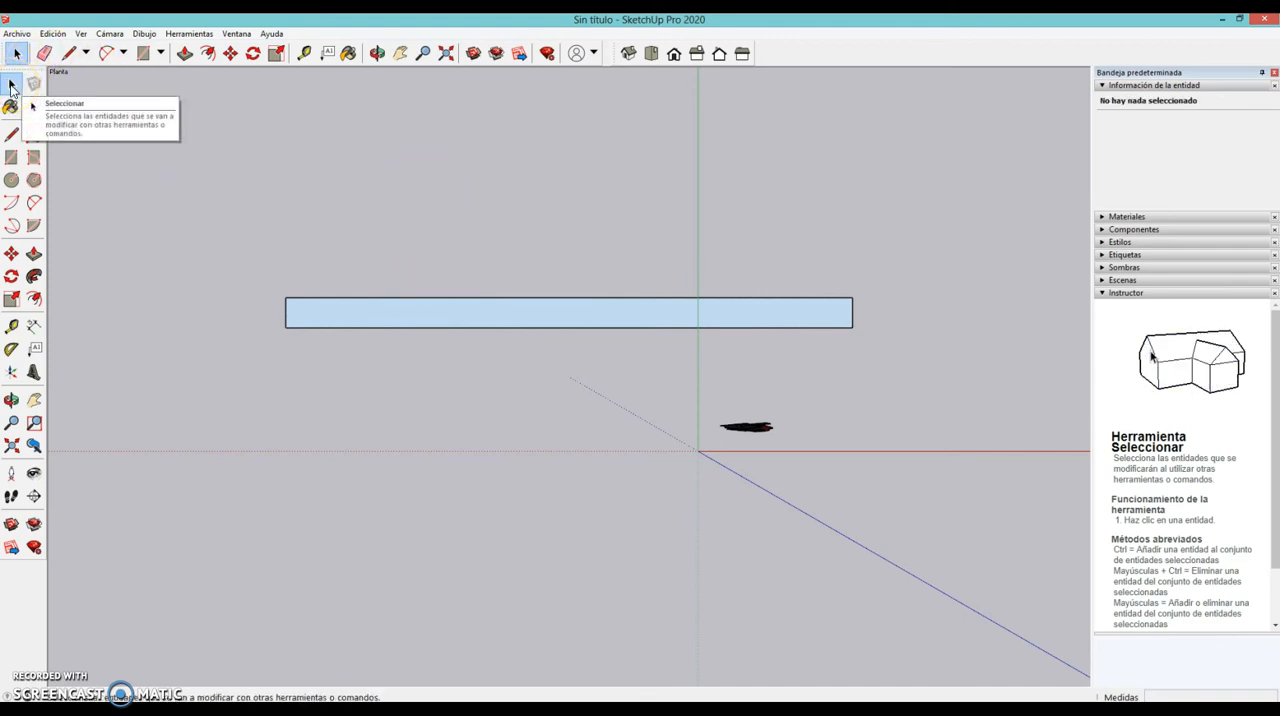
- Reverse the rectangle's face so its front side faces up, and clear the selection
left_click(583, 243)
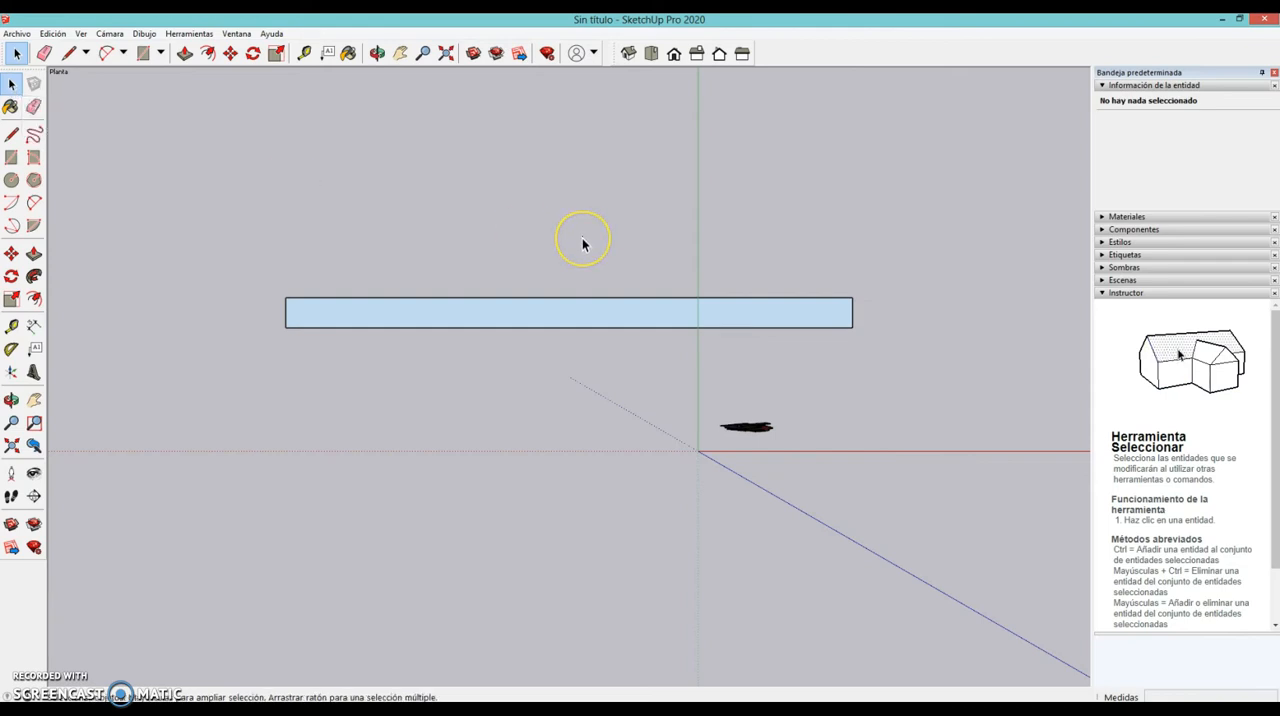
left_click(548, 314)
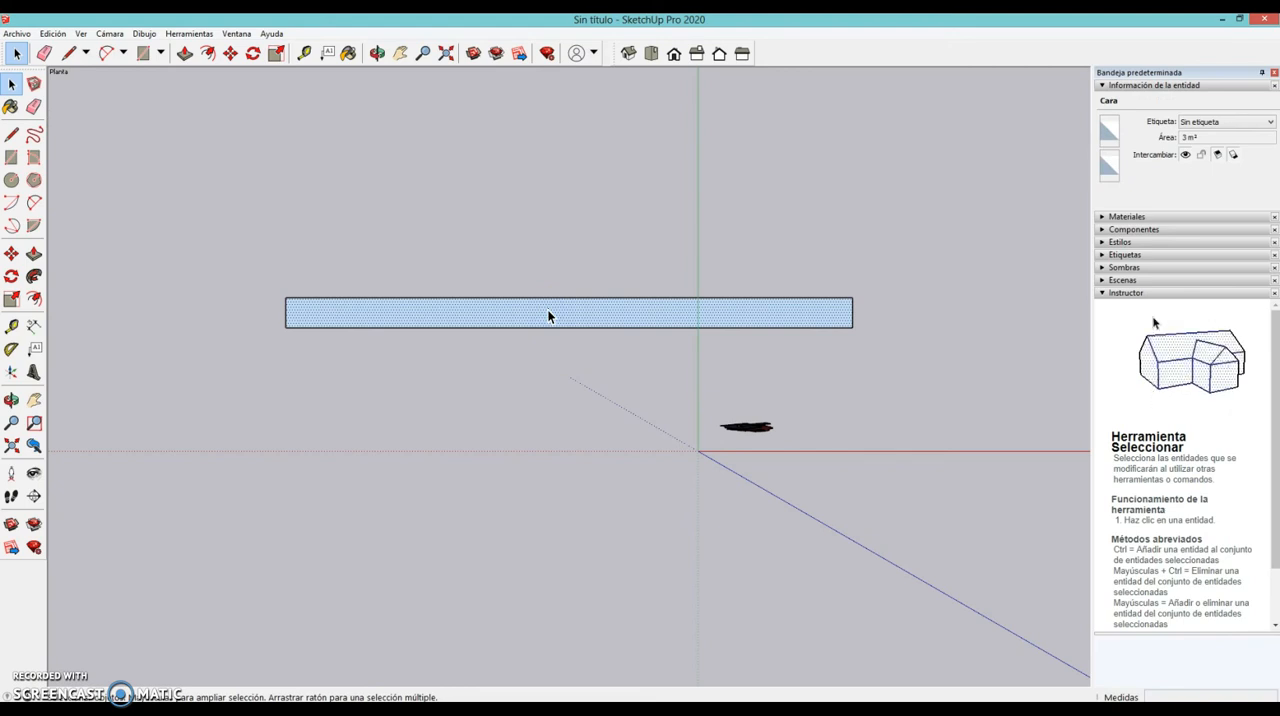
right_click(548, 317)
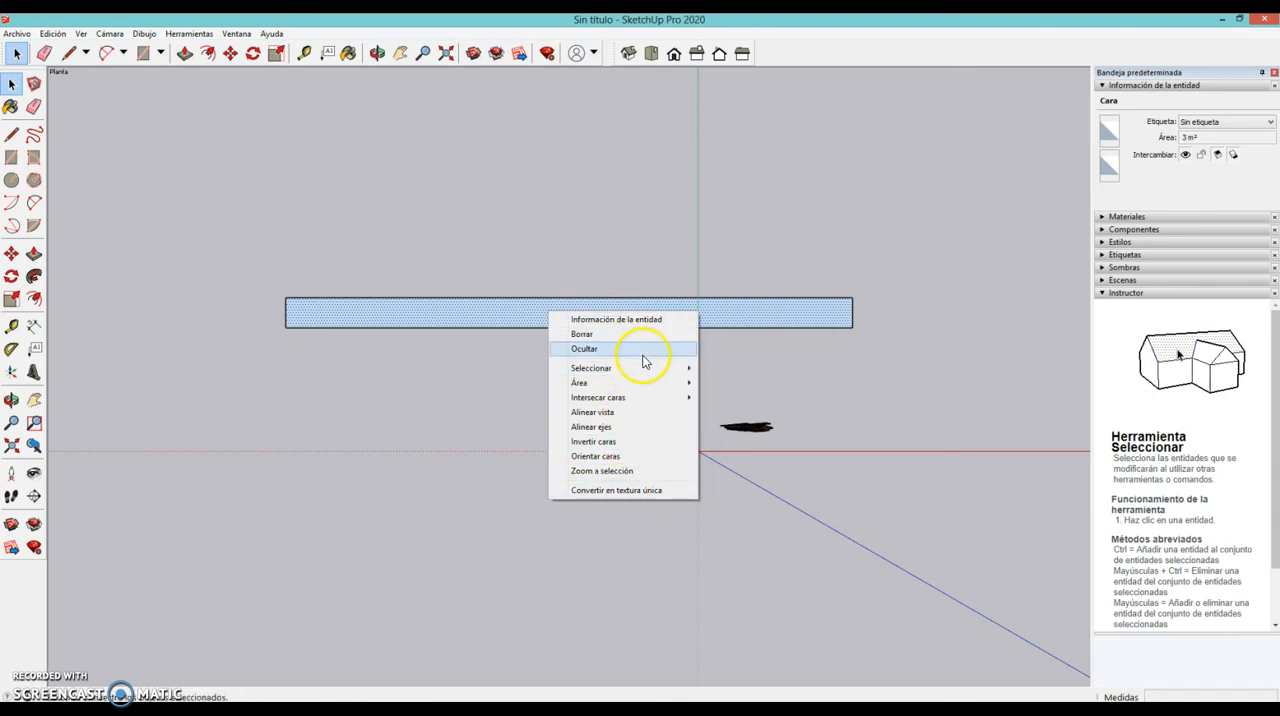
mouse_move(652, 402)
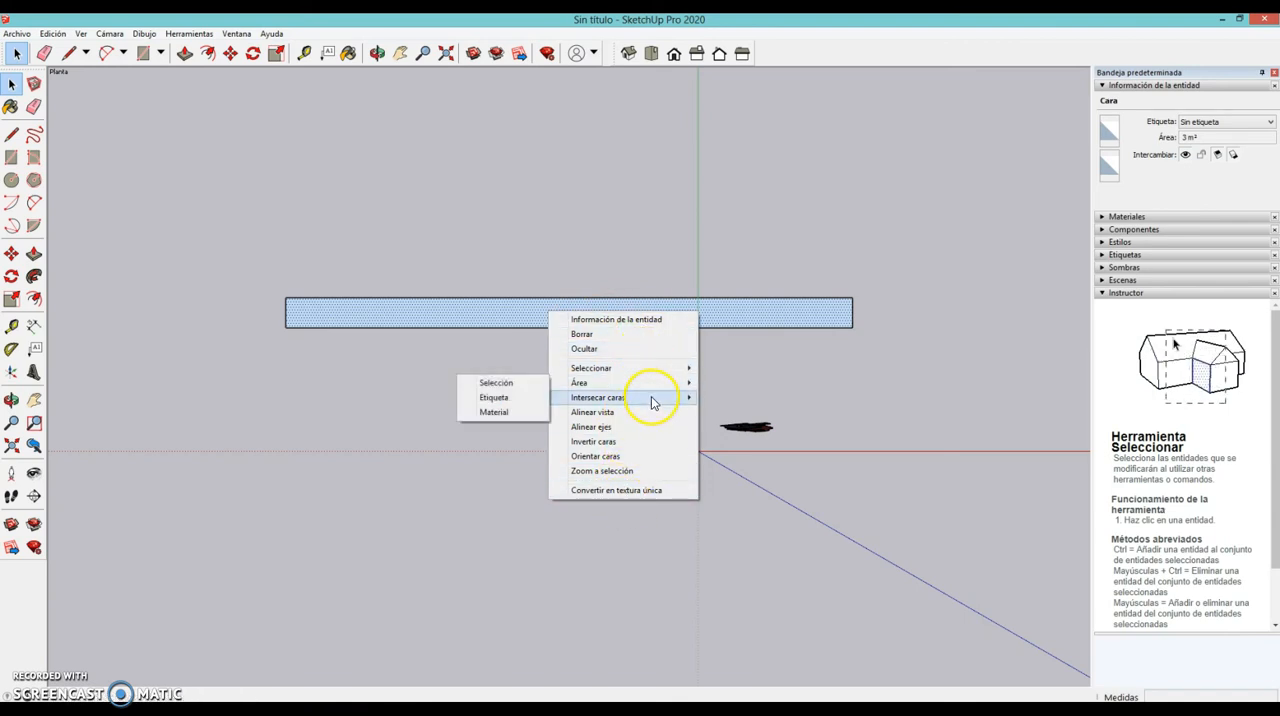
left_click(612, 443)
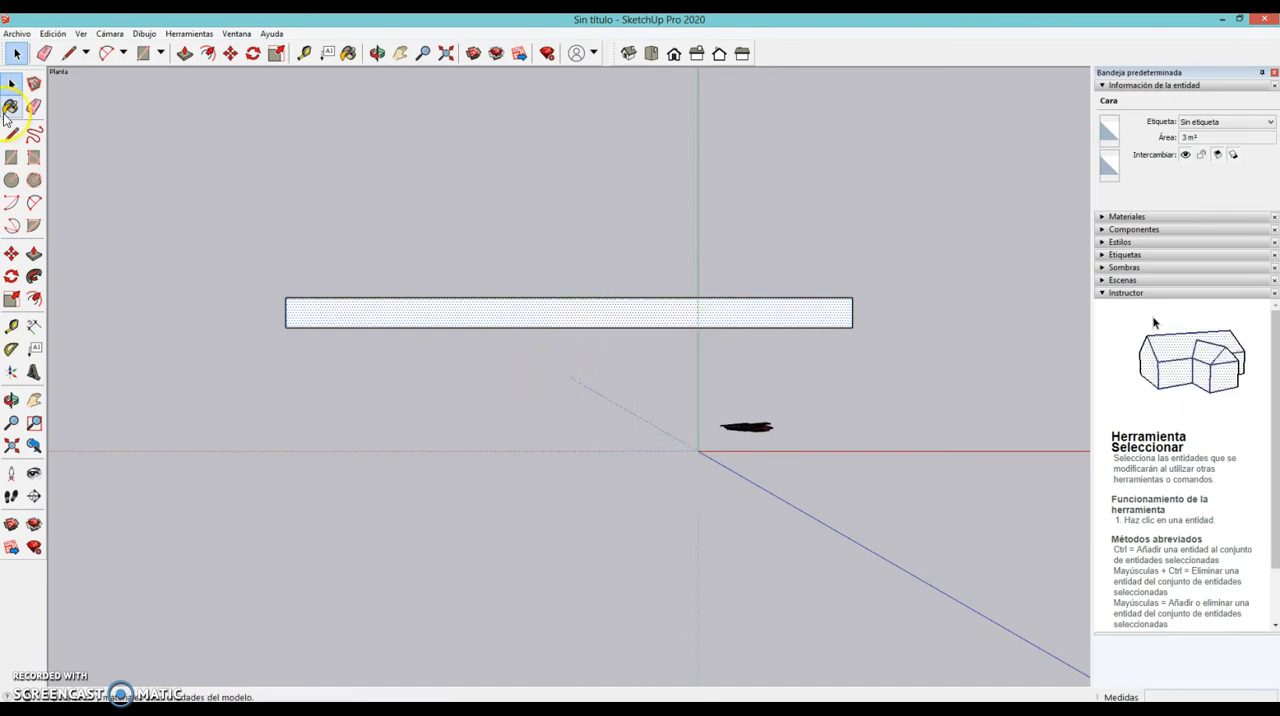
left_click(289, 196)
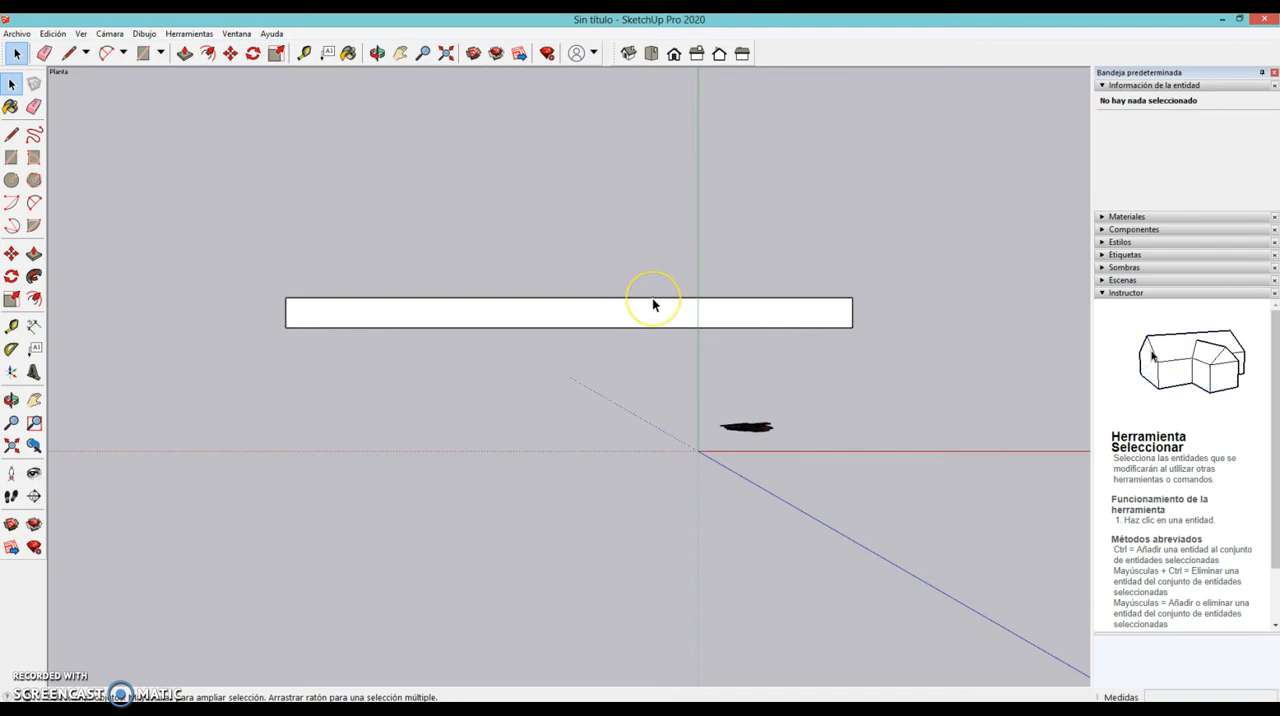
- Select the whole rectangle, face and edges together, with a selection window, and clear the selection; repeat it once
left_click_drag(218, 208, 903, 376)
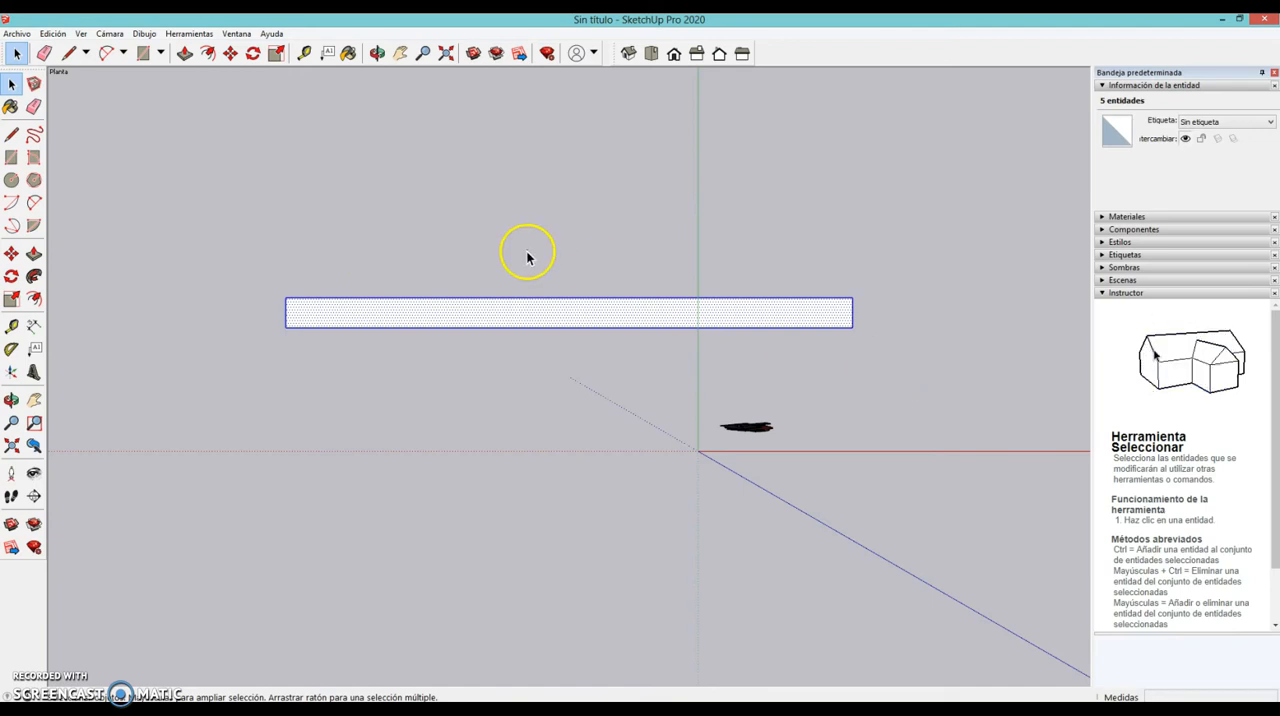
left_click(375, 223)
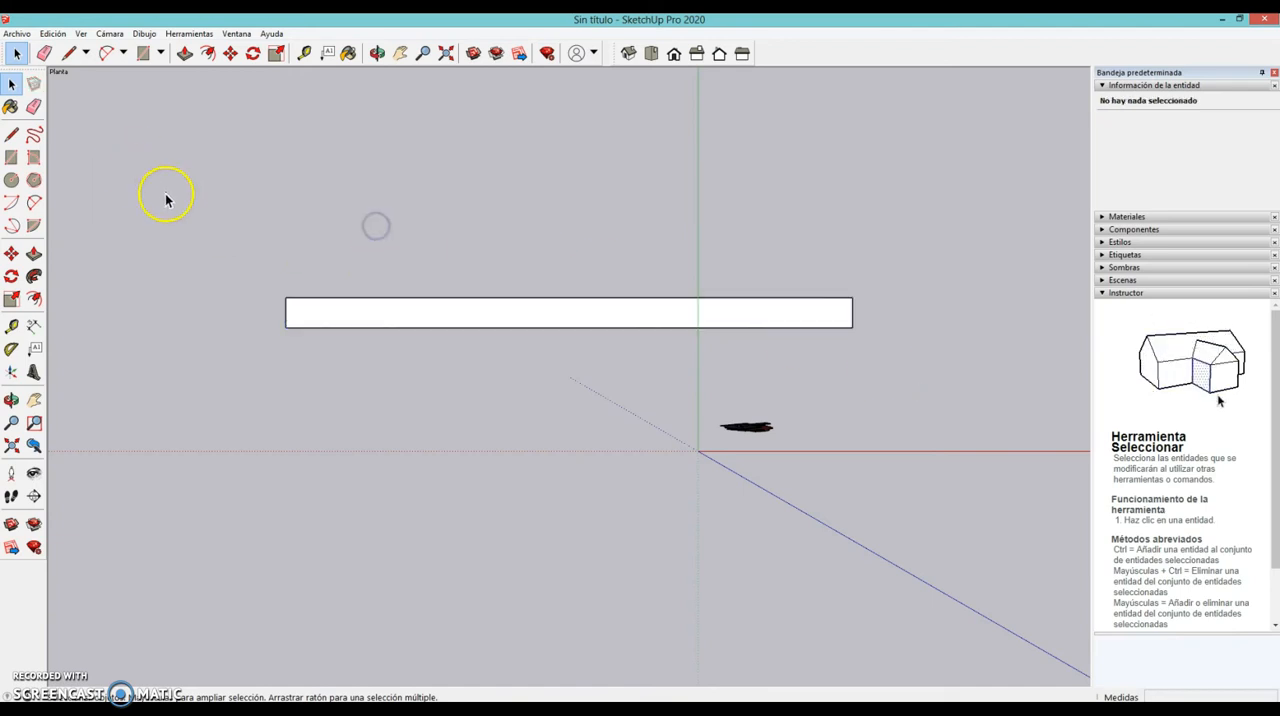
mouse_move(225, 196)
left_mouse_down()
mouse_move(254, 237)
mouse_move(672, 334)
mouse_move(985, 383)
mouse_move(531, 229)
mouse_move(238, 199)
left_mouse_up()
left_click(217, 205)
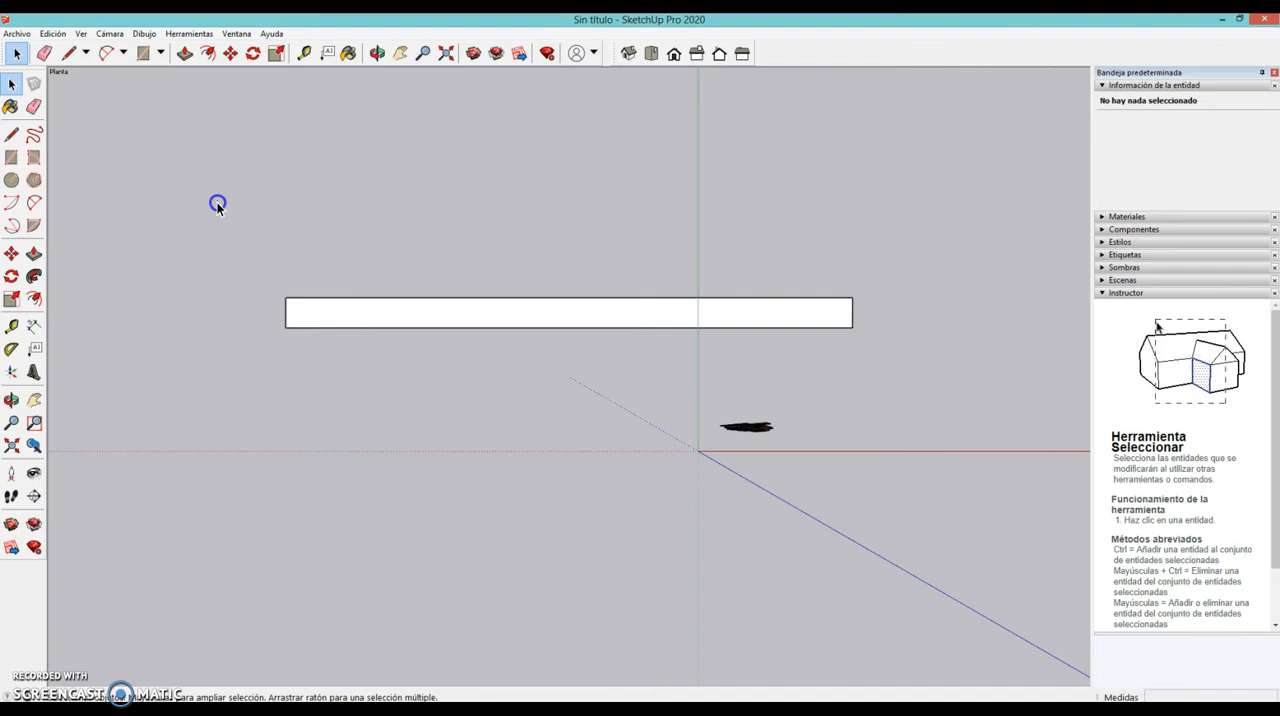
mouse_move(217, 205)
left_mouse_down()
mouse_move(325, 303)
mouse_move(795, 414)
mouse_move(956, 384)
left_mouse_up()
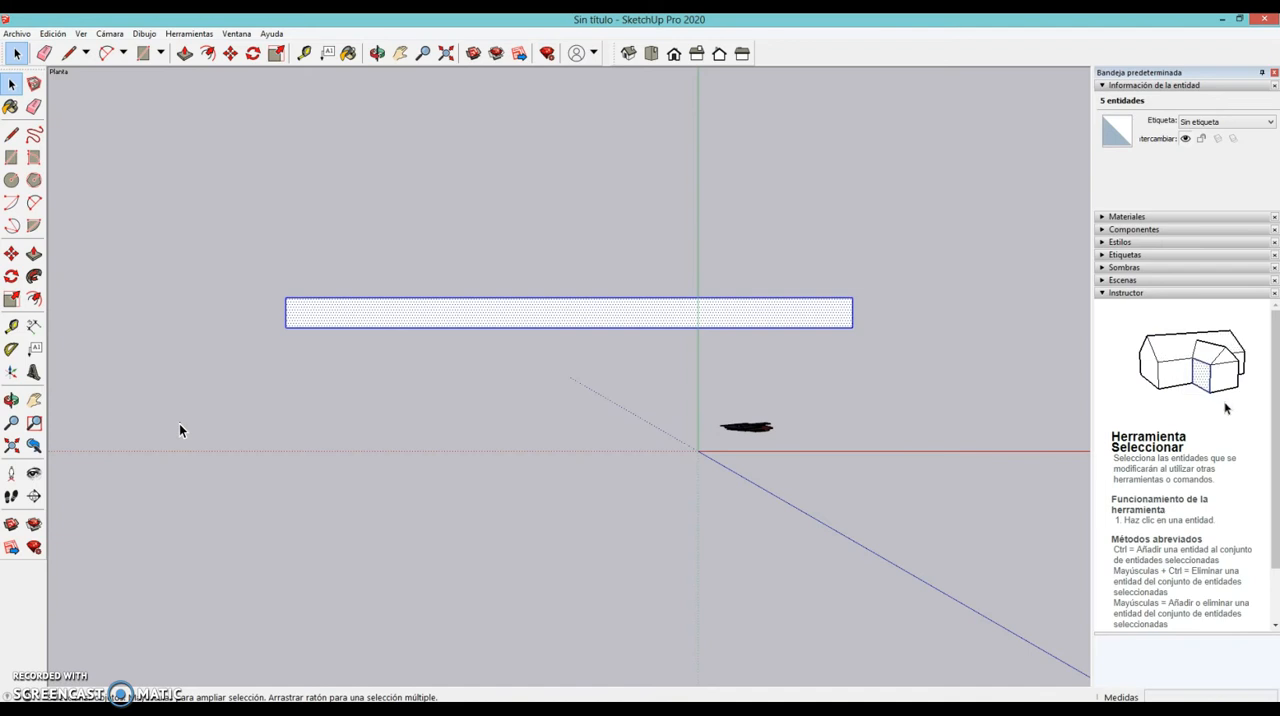
left_click(355, 384)
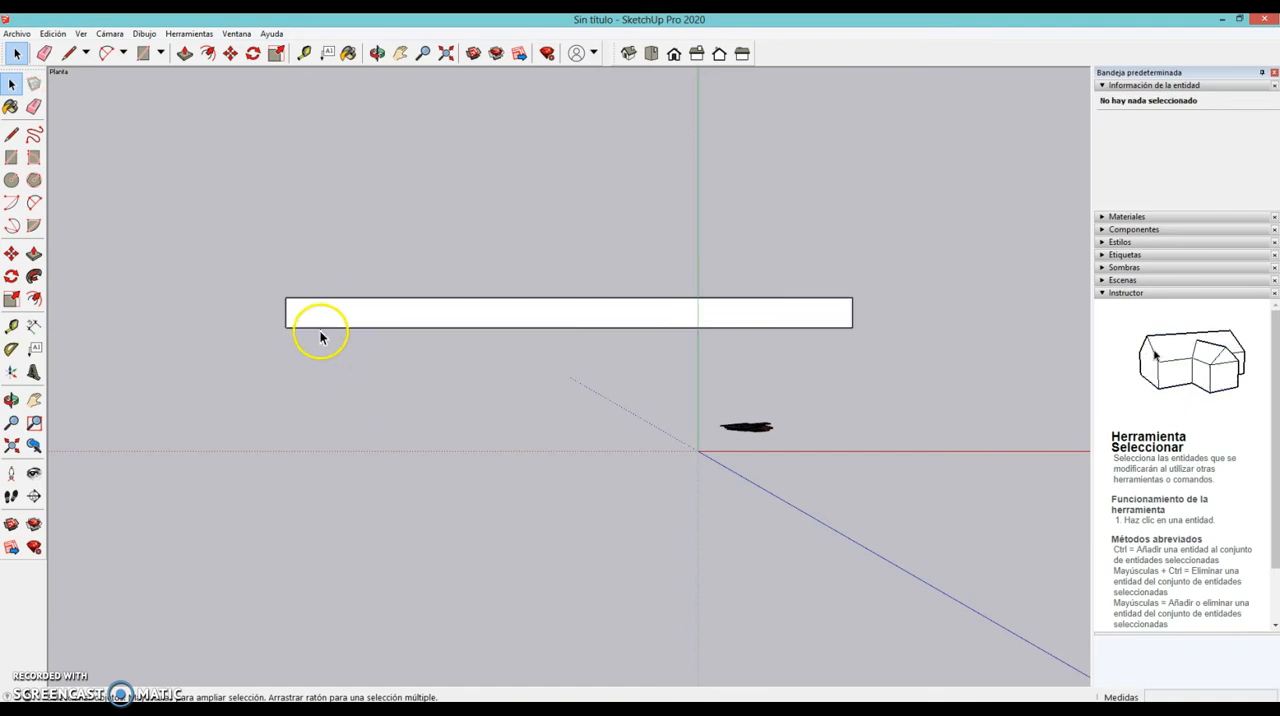
- Select the rectangle's lower long edge and its face individually, alternating between them, and clear the selection
left_click(314, 327)
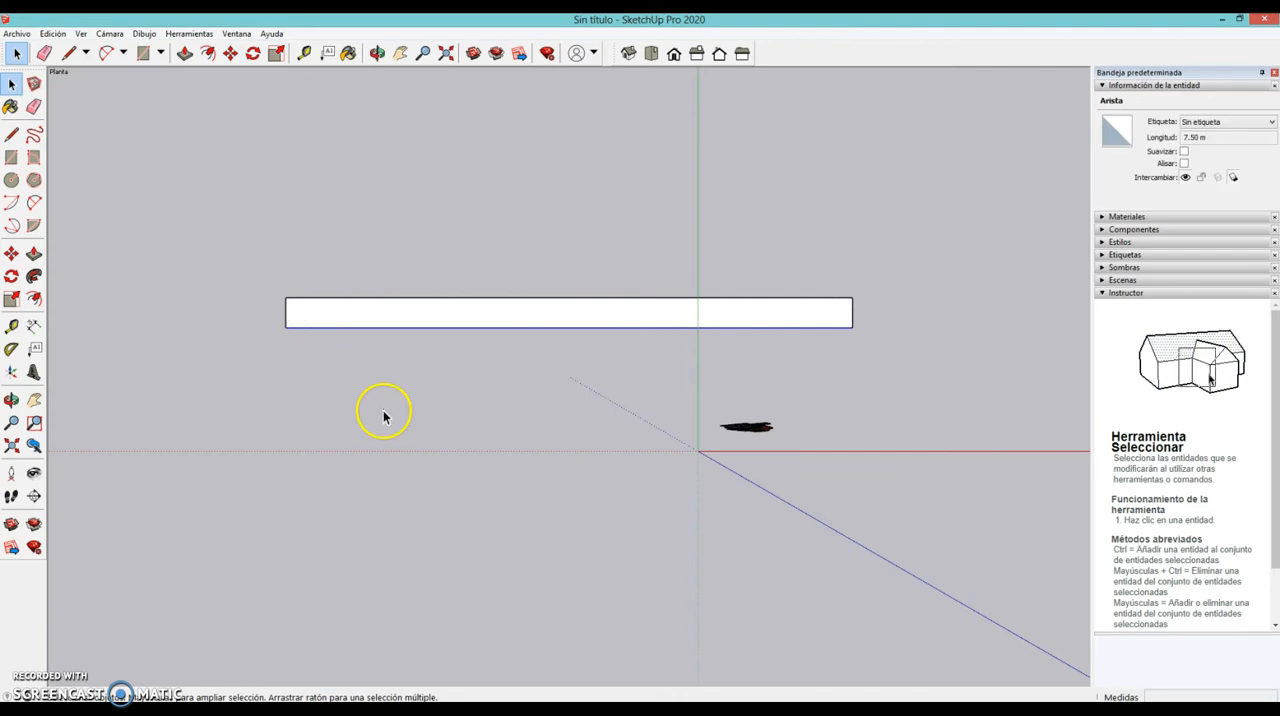
left_click(391, 315)
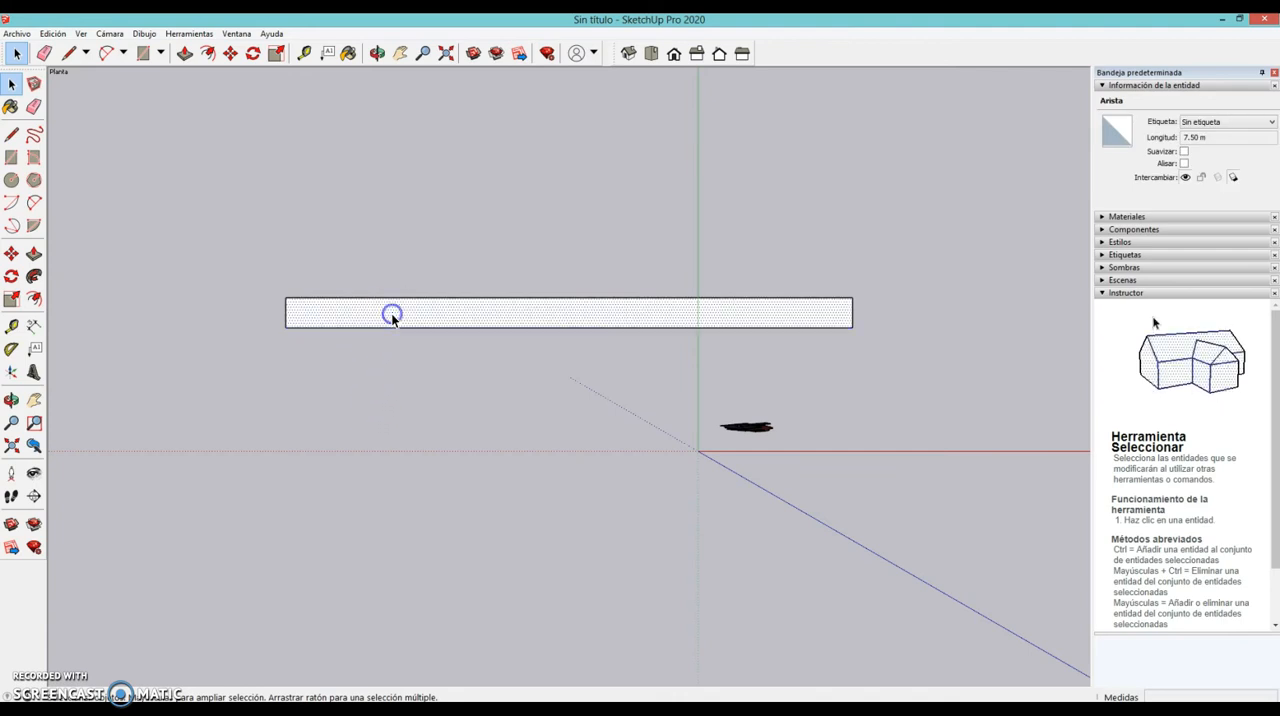
left_click(423, 388)
left_click(406, 328)
left_click(374, 314)
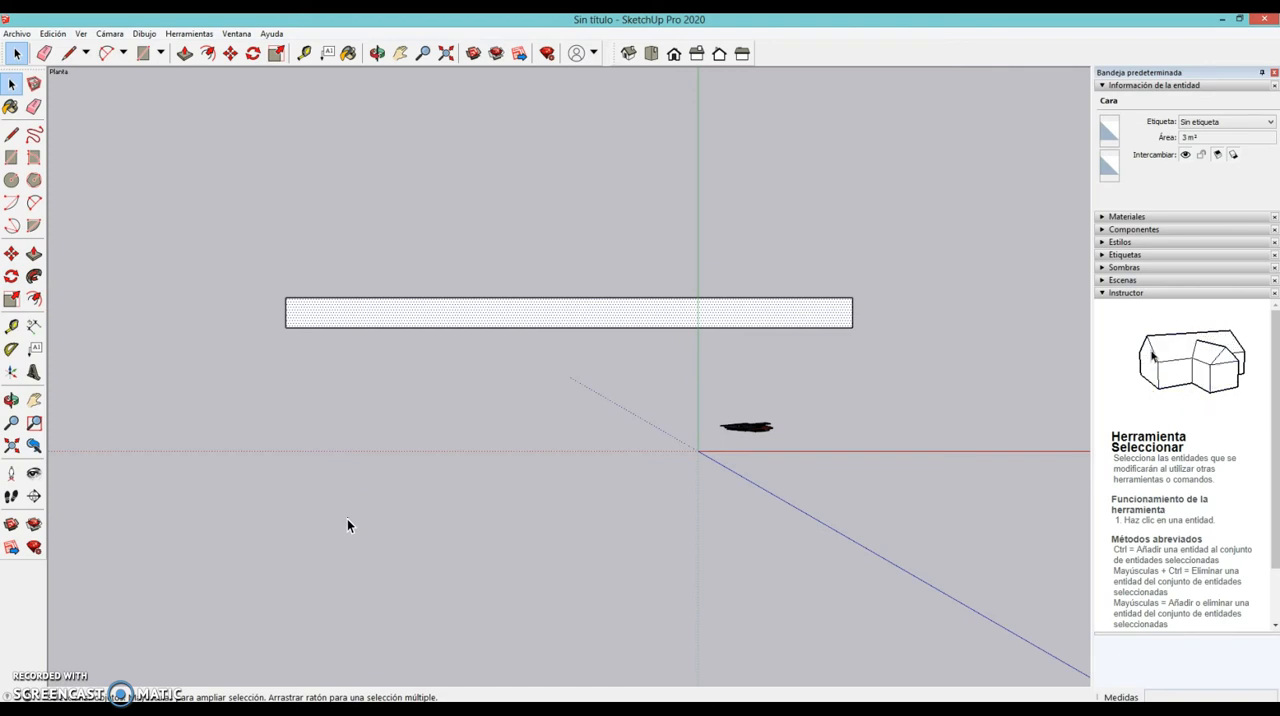
left_click(387, 422)
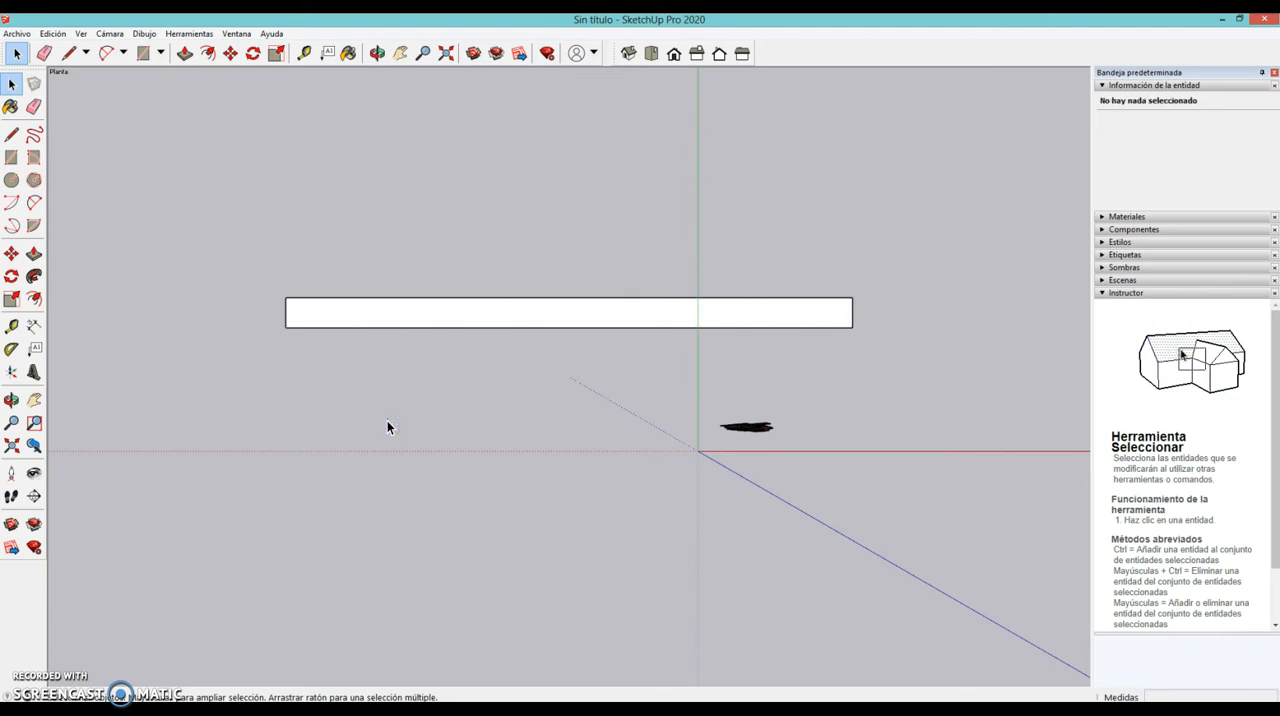
- Multi-select the face and both long edges, remove the lower edge from the selection, delete the selected entities and undo the deletion
left_click(307, 316)
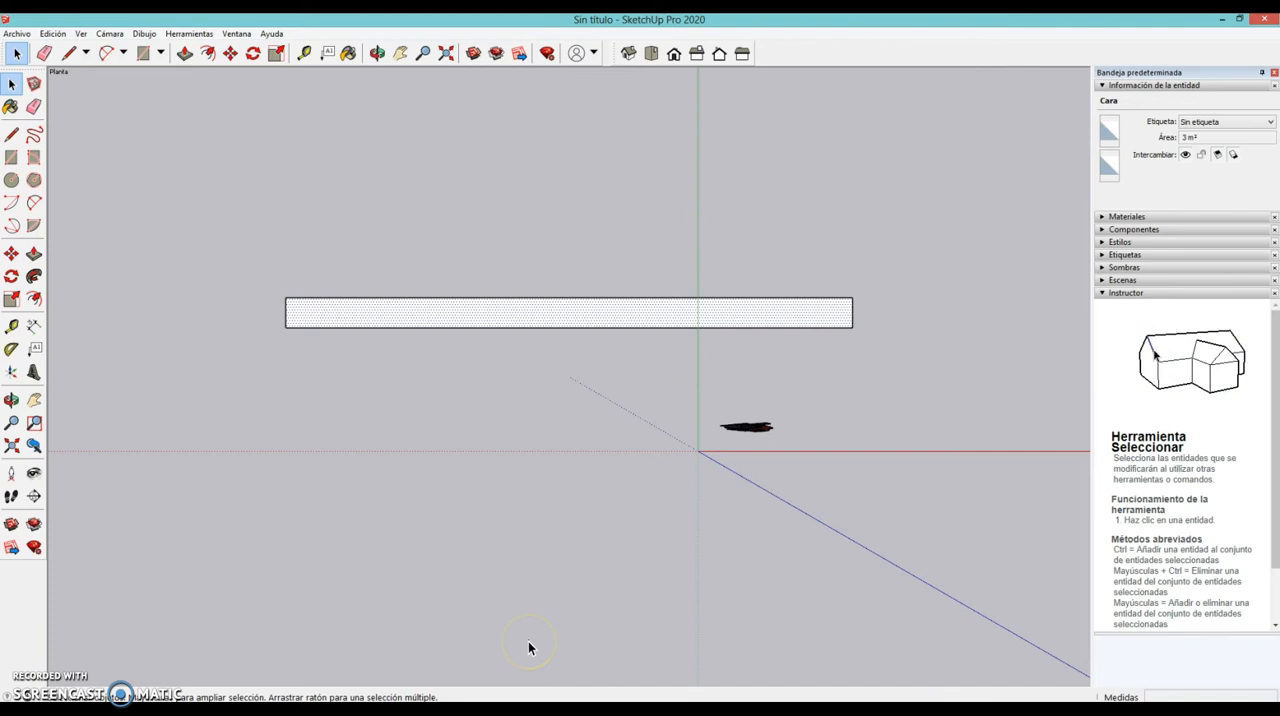
left_click(320, 327, "shift")
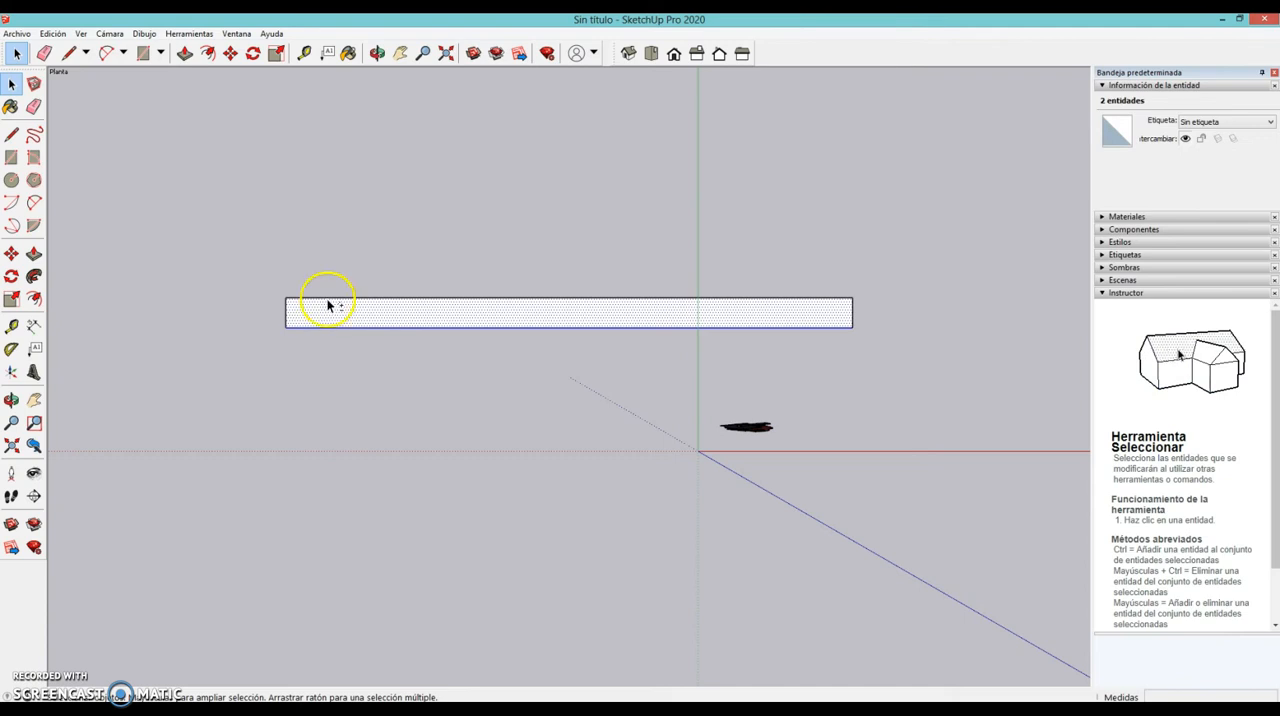
left_click(324, 298, "shift")
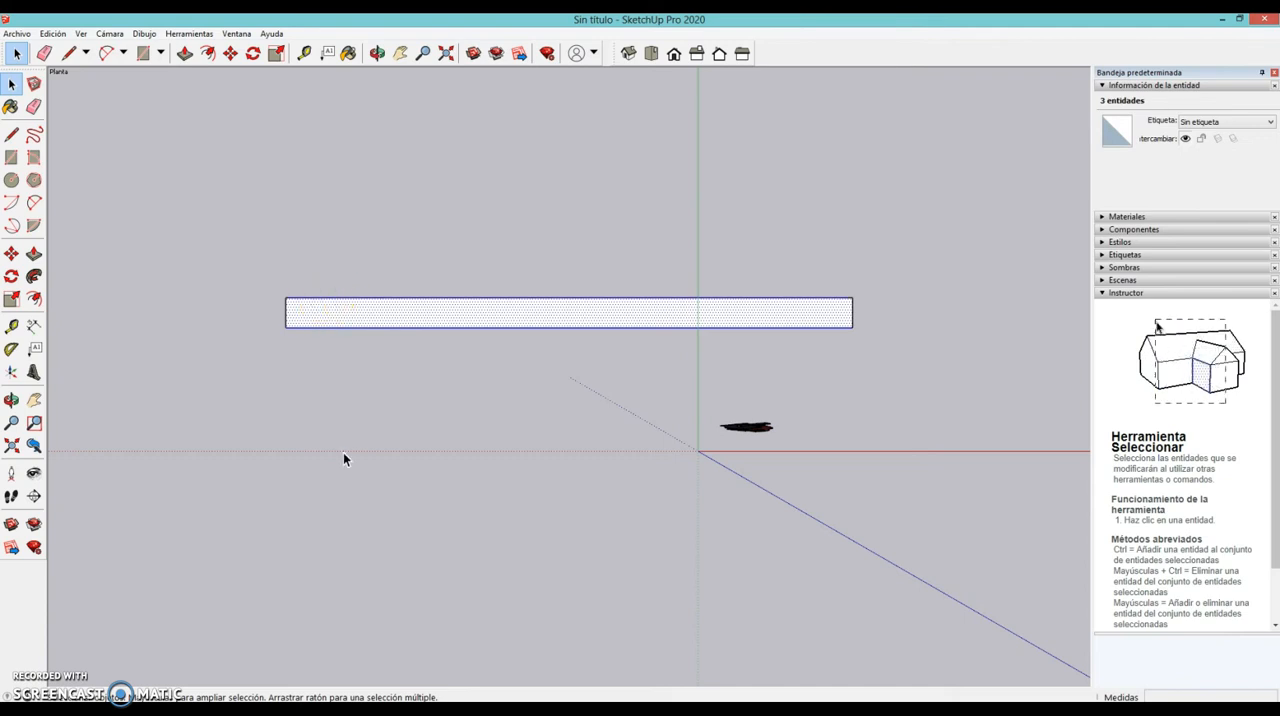
left_click(346, 329, "shift")
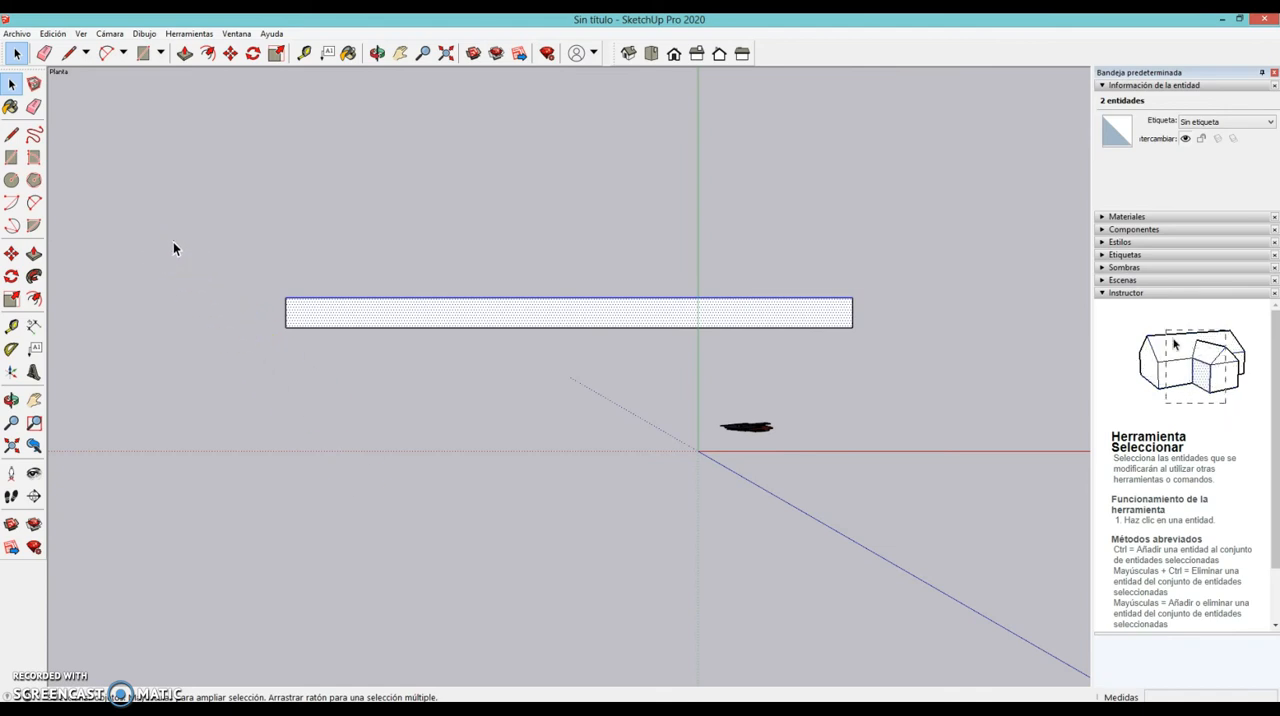
key("Delete")
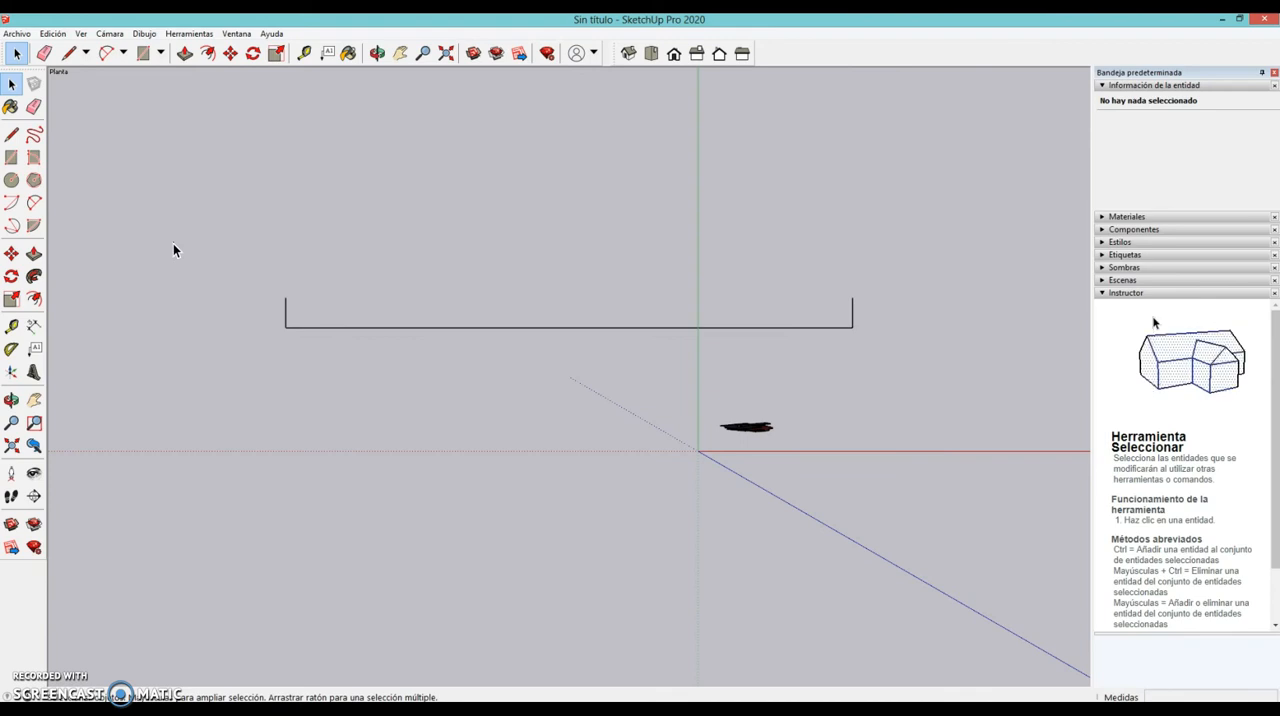
key("ctrl+z")
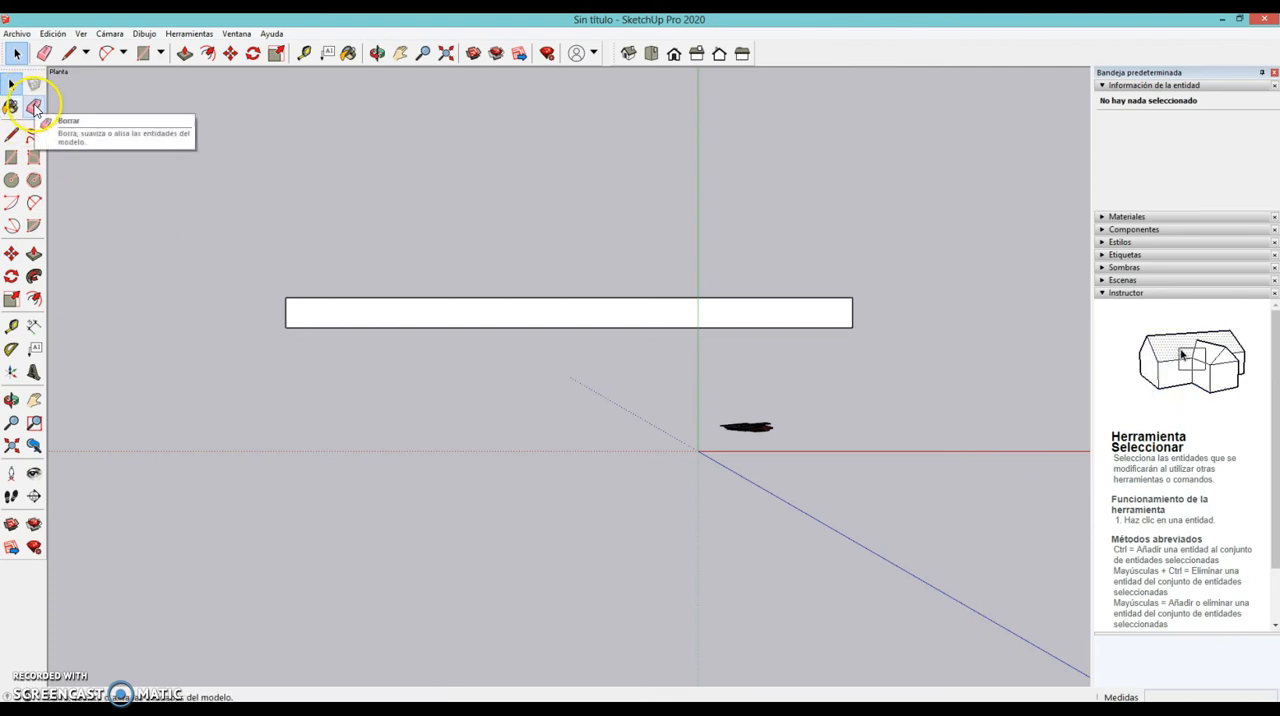
- Erase all the rectangle's edges with the Eraser tool, leaving the drawing area empty
key("b")
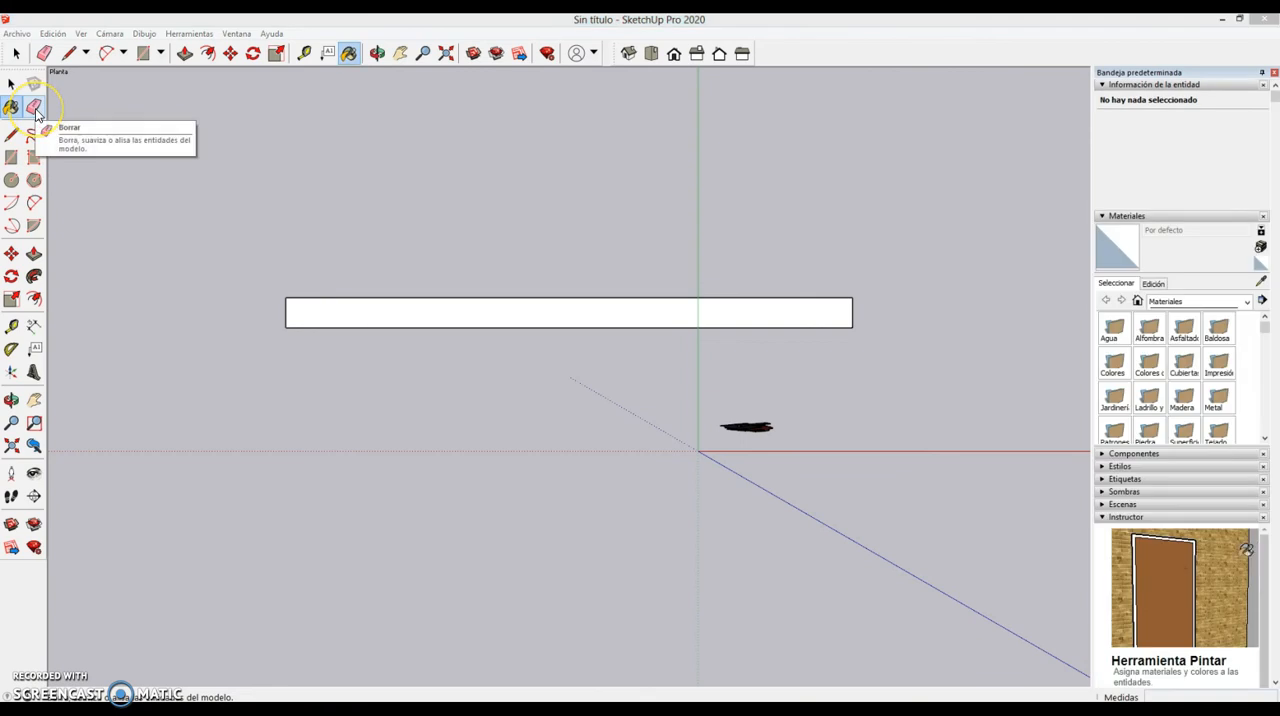
left_click(35, 108)
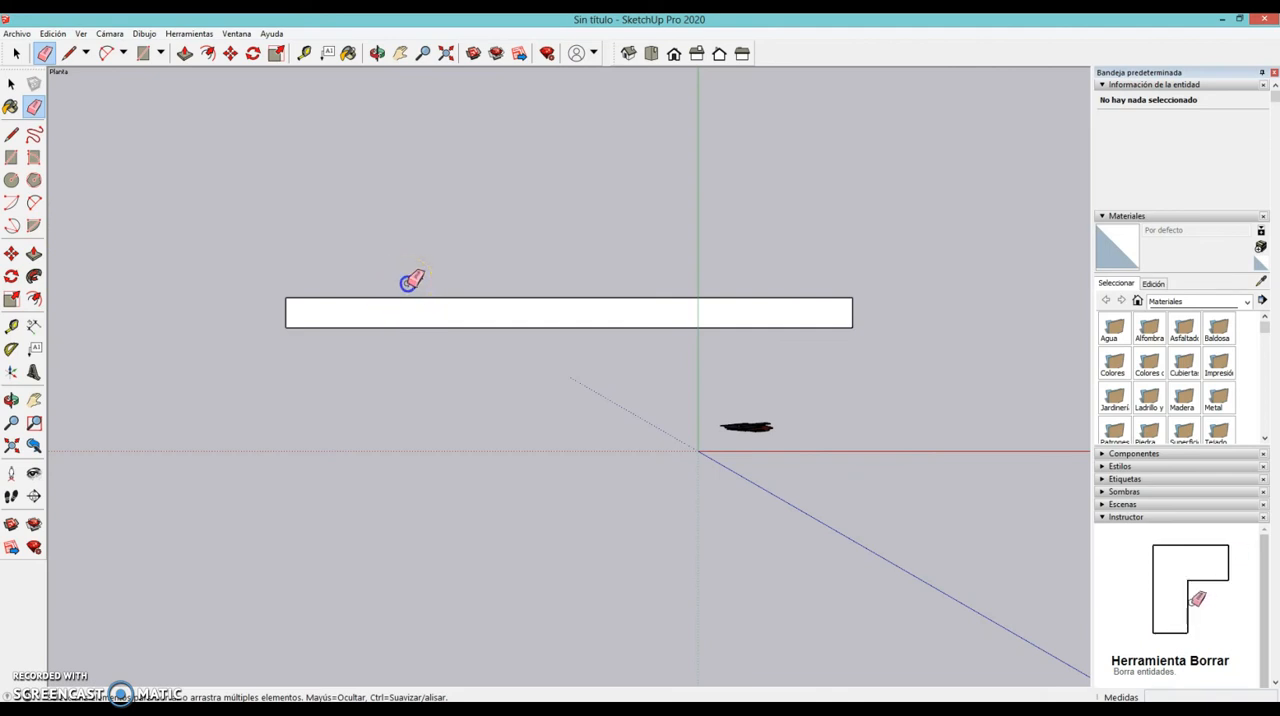
left_click_drag(415, 298, 418, 308)
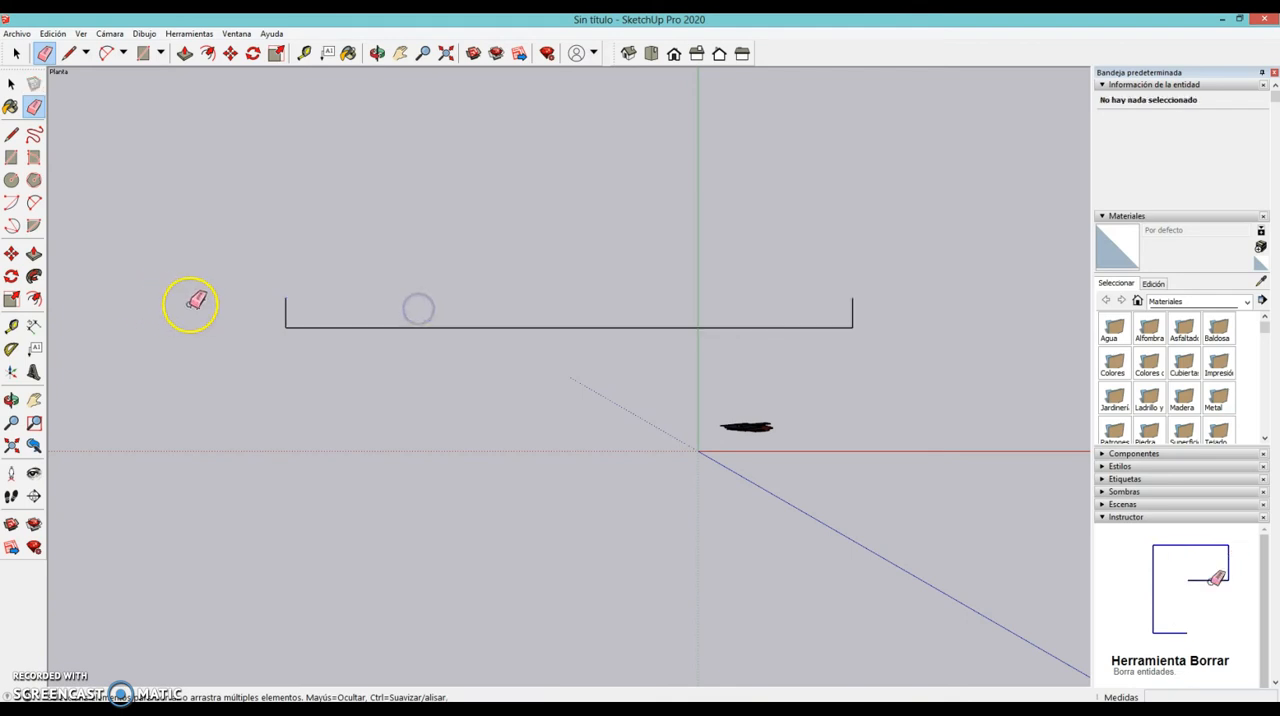
left_click_drag(300, 308, 279, 306)
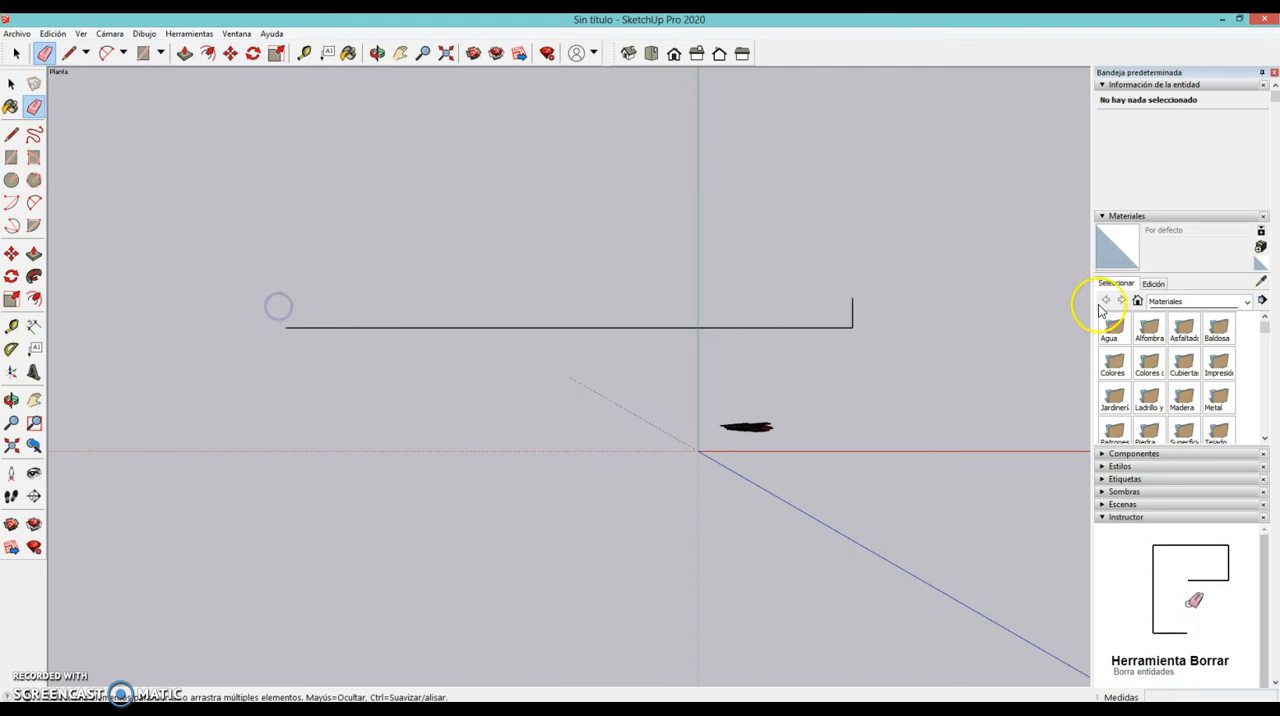
mouse_move(829, 374)
left_mouse_down()
mouse_move(806, 318)
mouse_move(772, 374)
left_mouse_up()
left_click(705, 437)
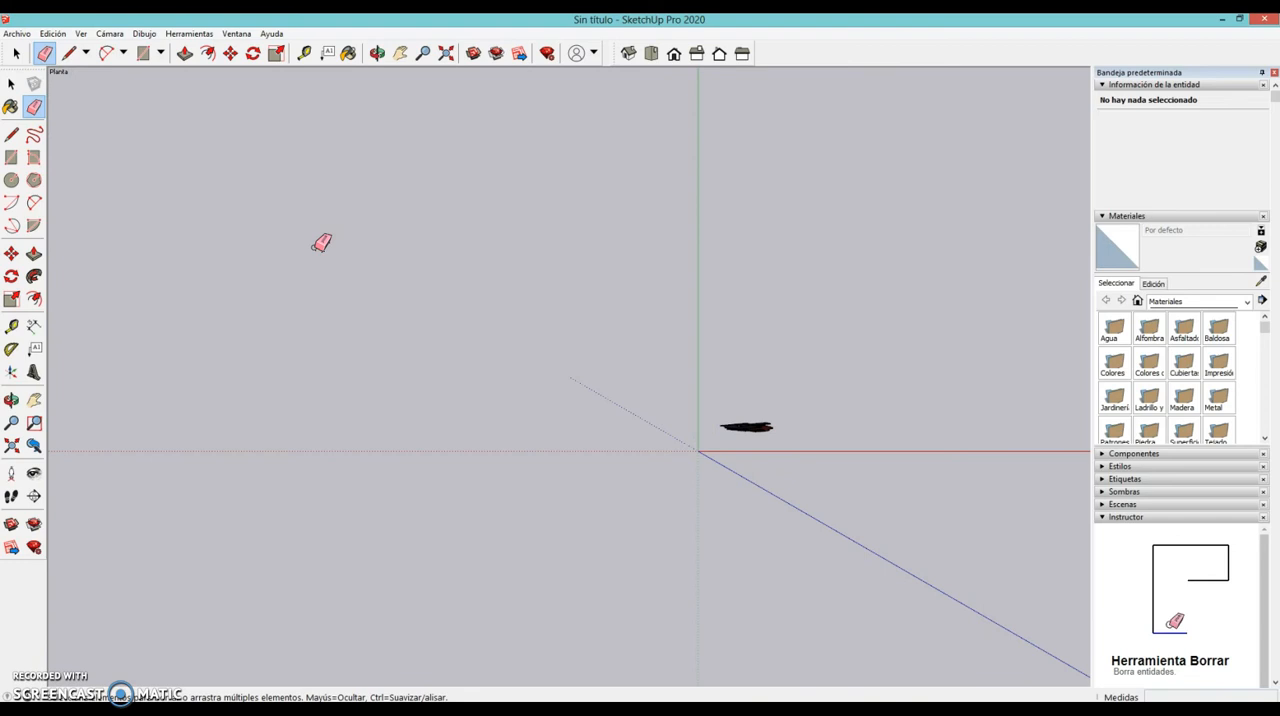
- Draw a 20 m by 30 m rectangle near the origin with the Rectangle tool
left_click(12, 157)
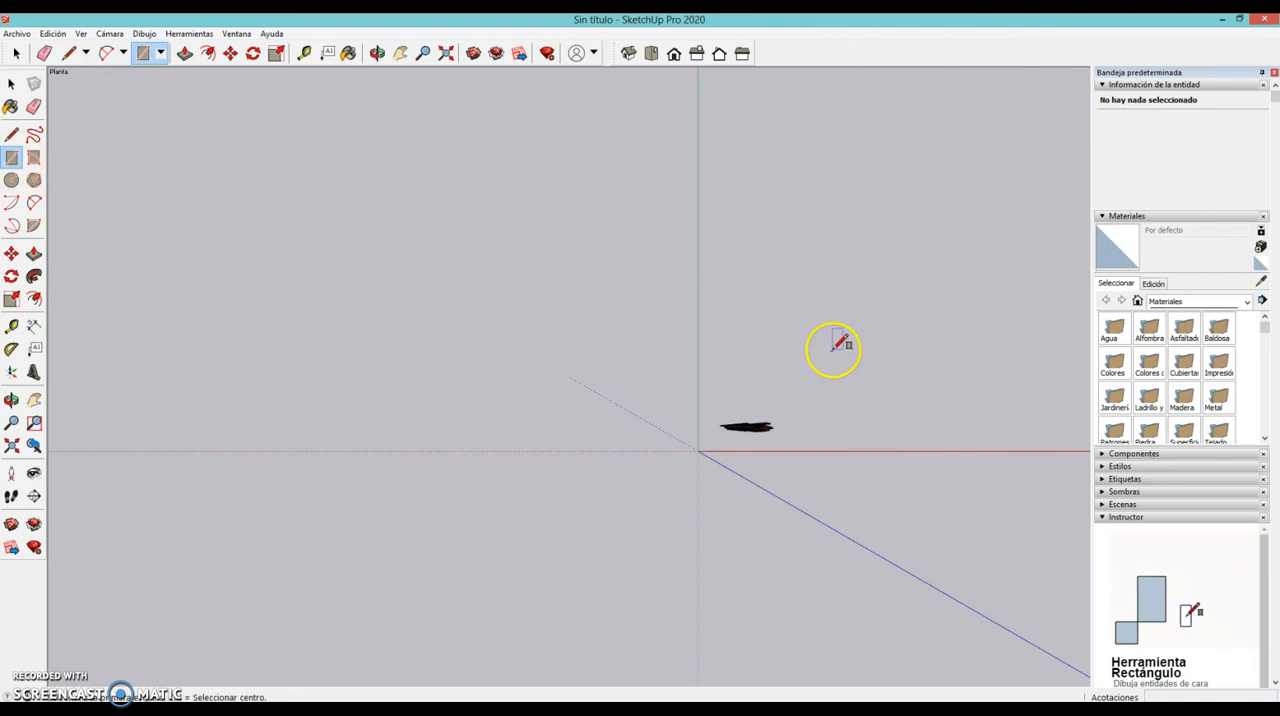
middle_click_drag(840, 345, 420, 423)
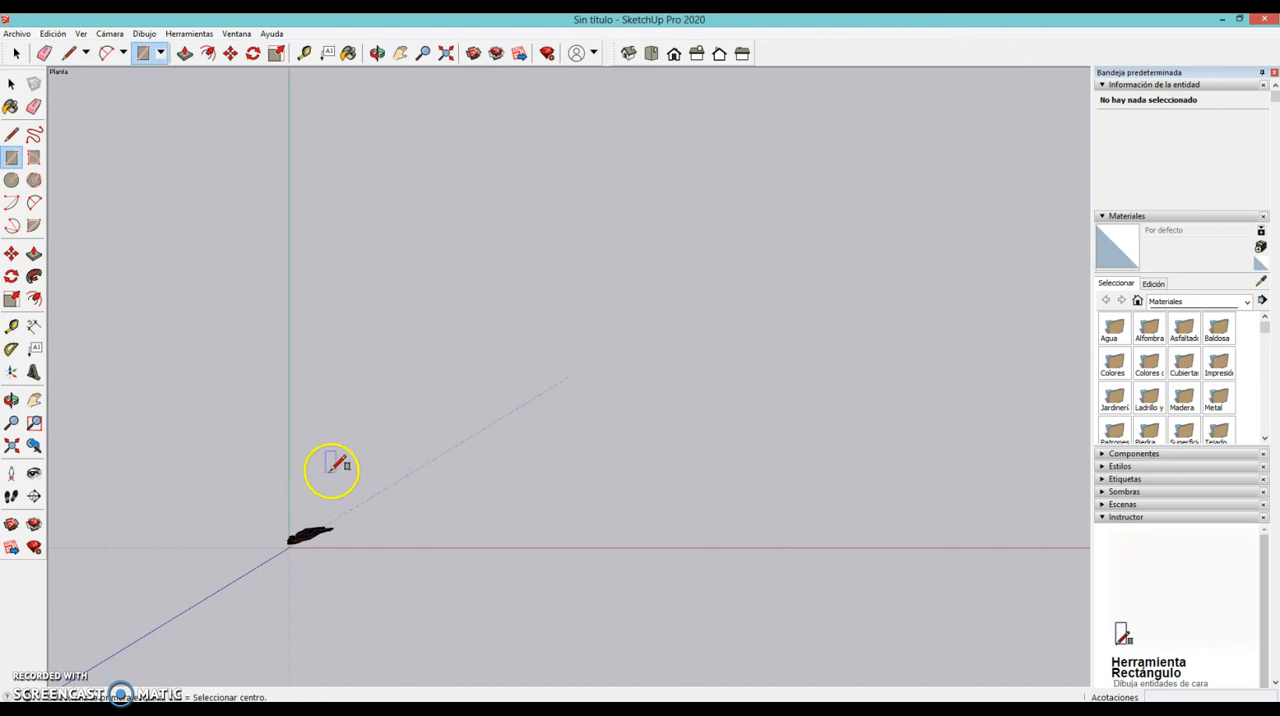
scroll(700, 280, "down", 4)
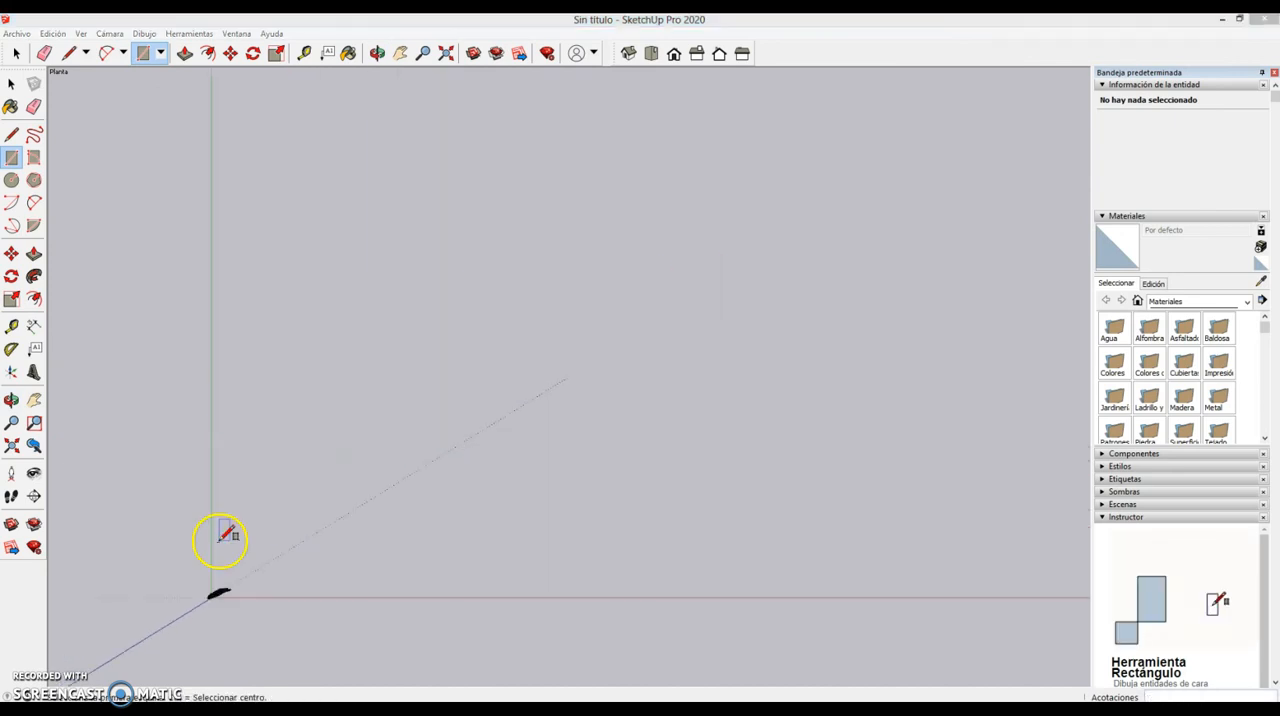
left_click(222, 543)
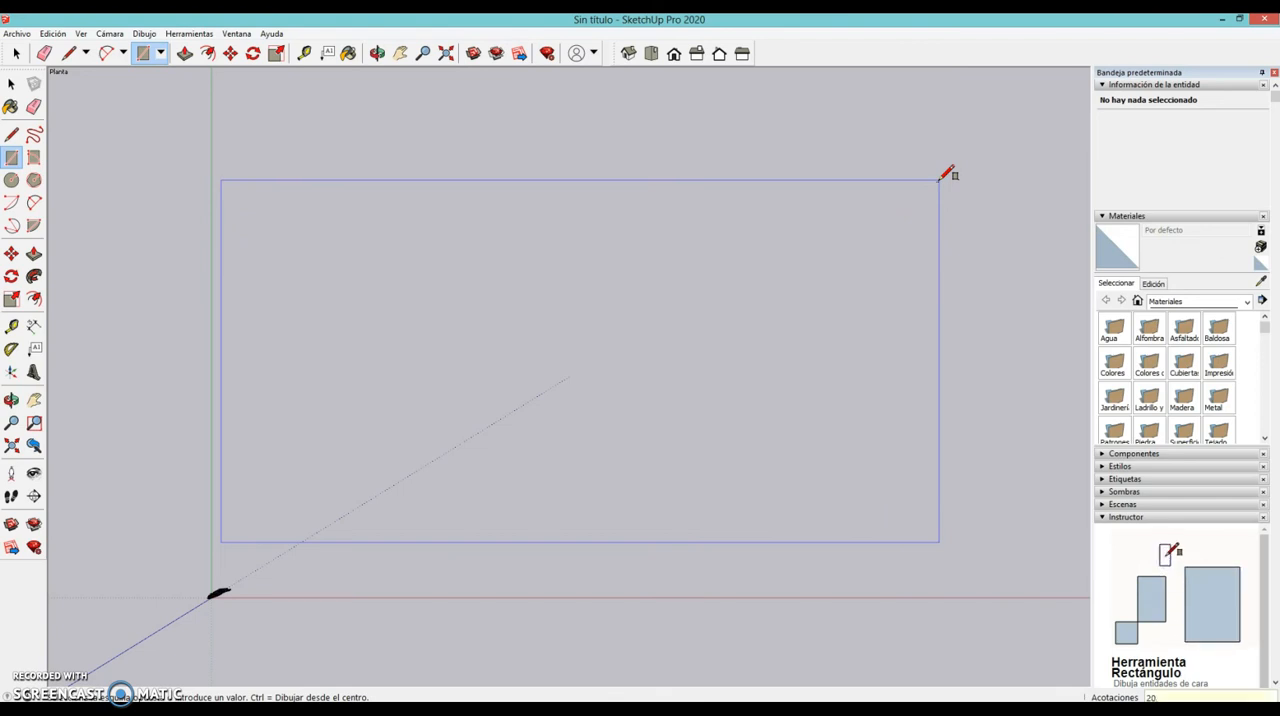
type("30")
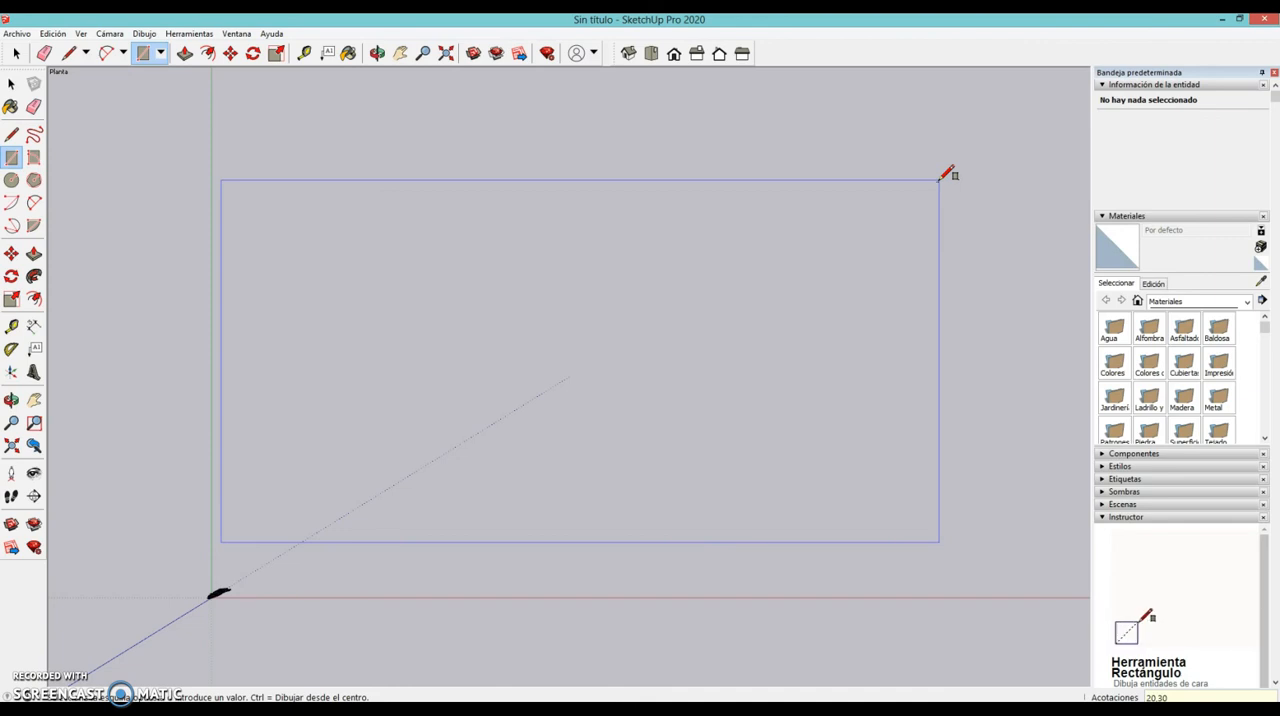
key("Return")
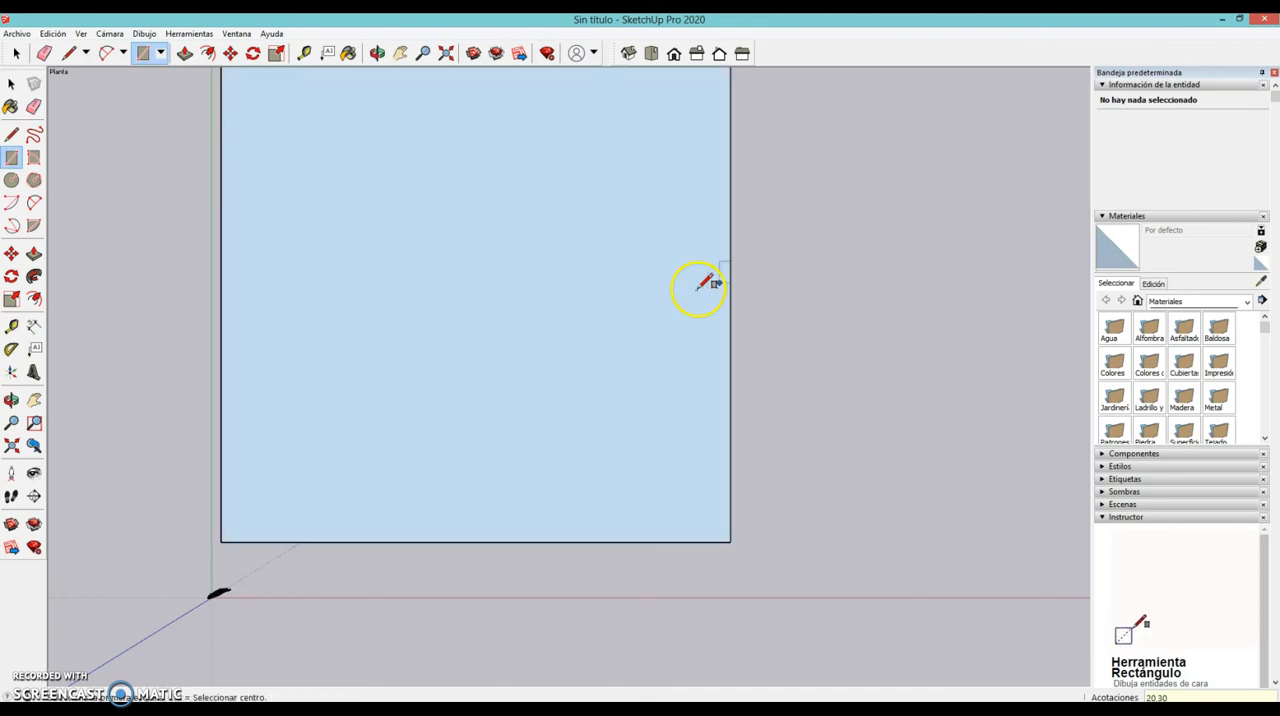
- Measure the rectangle's upper short edge and left long edge with the Tape Measure tool in plan view
scroll(703, 283, "down", 3)
middle_click_drag(623, 274, 580, 420)
left_click(649, 54)
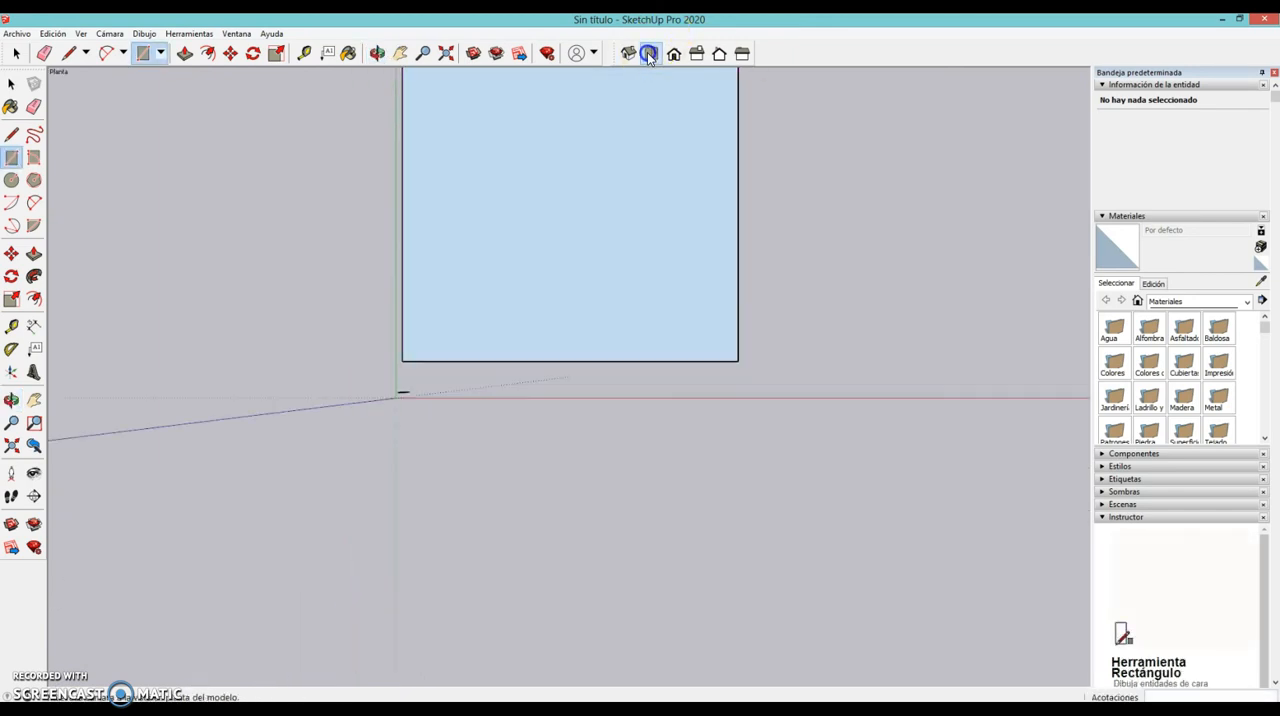
middle_click_drag(624, 185, 554, 249)
scroll(554, 249, "up", 1)
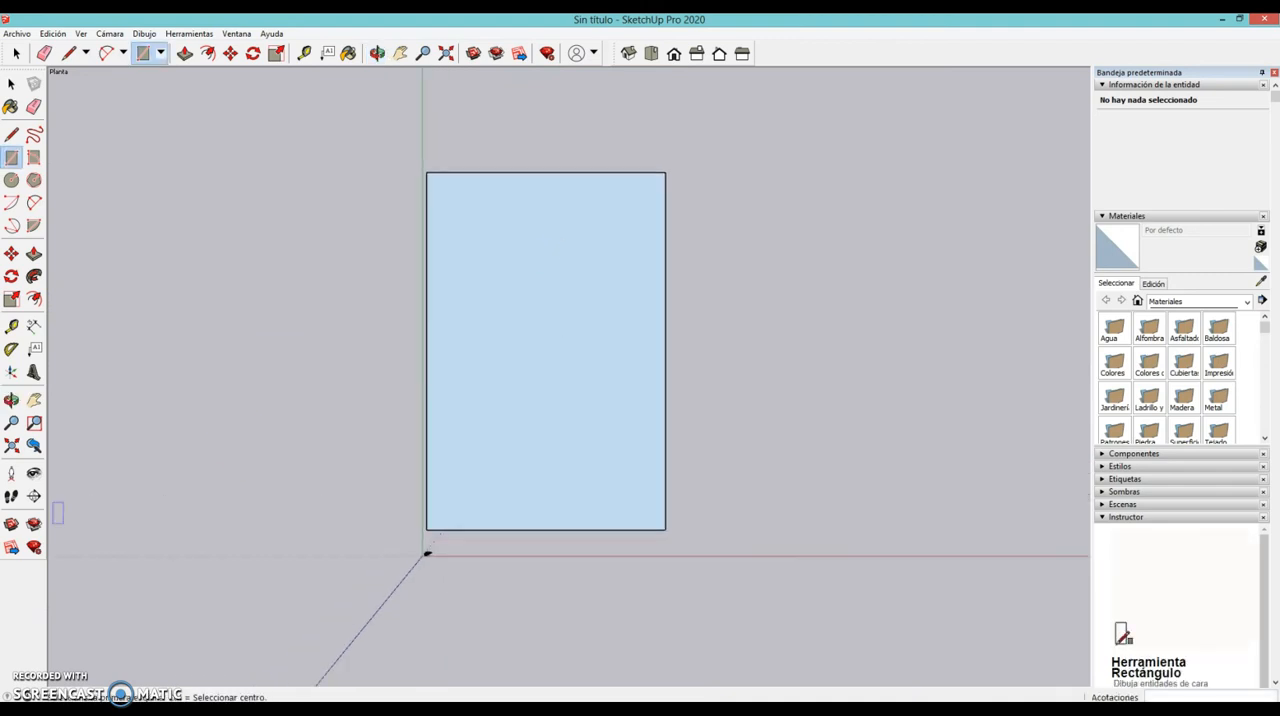
left_click(11, 326)
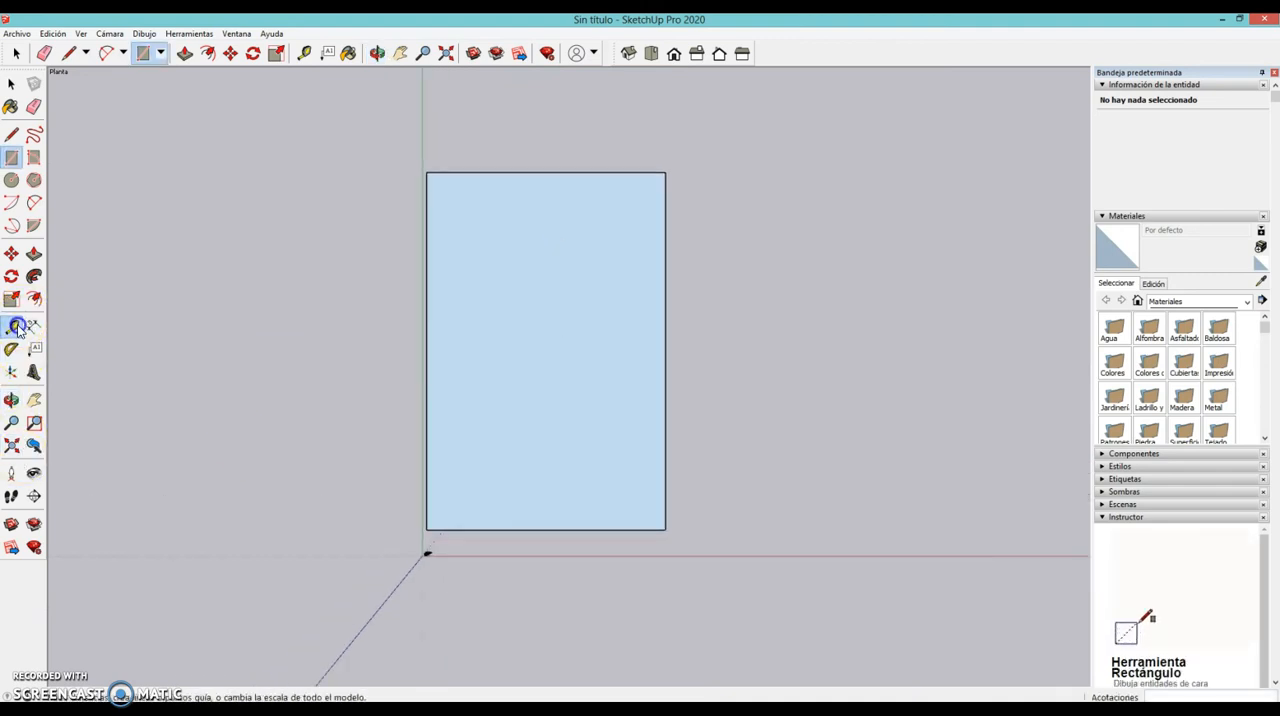
left_click(427, 173)
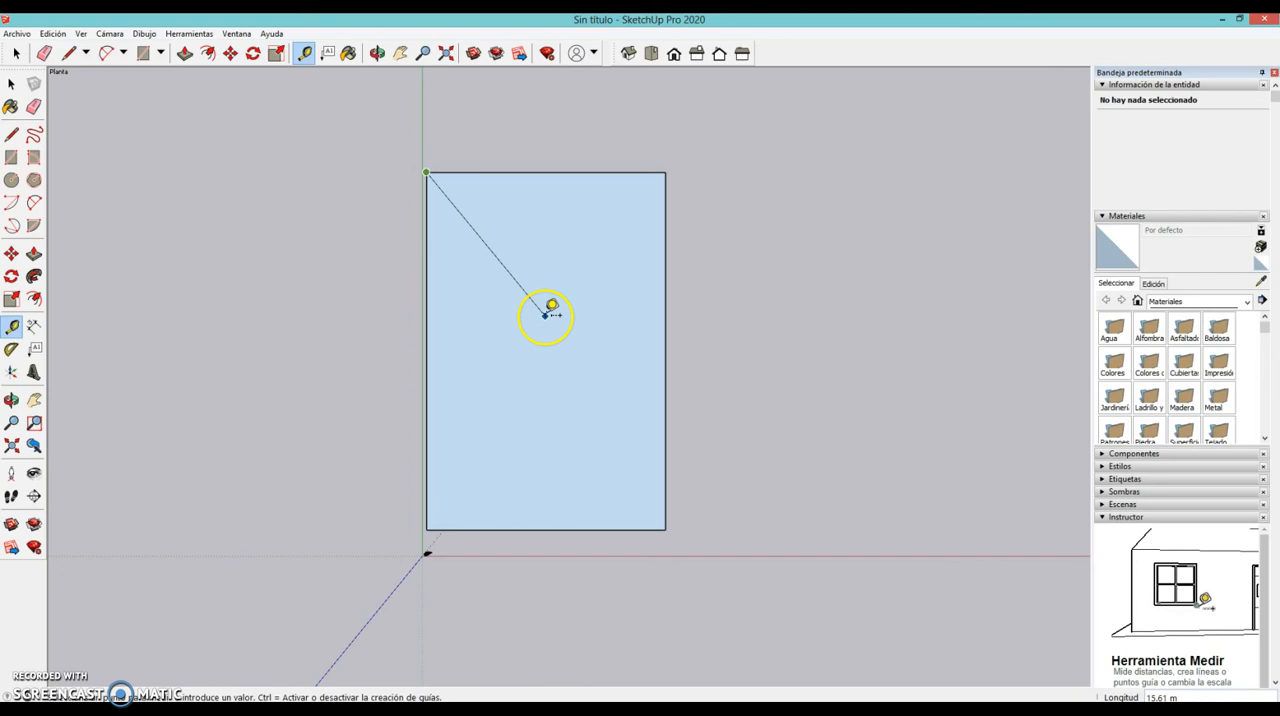
left_click(665, 173)
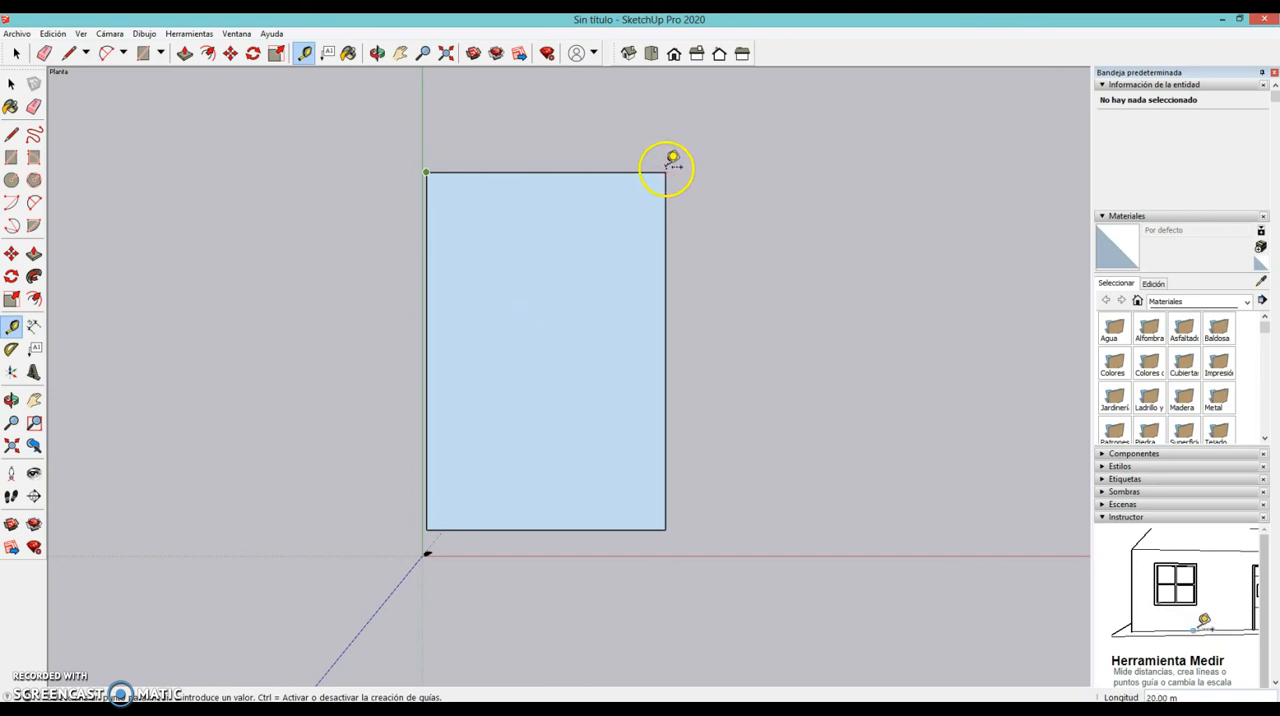
left_click(427, 173)
left_click(427, 530)
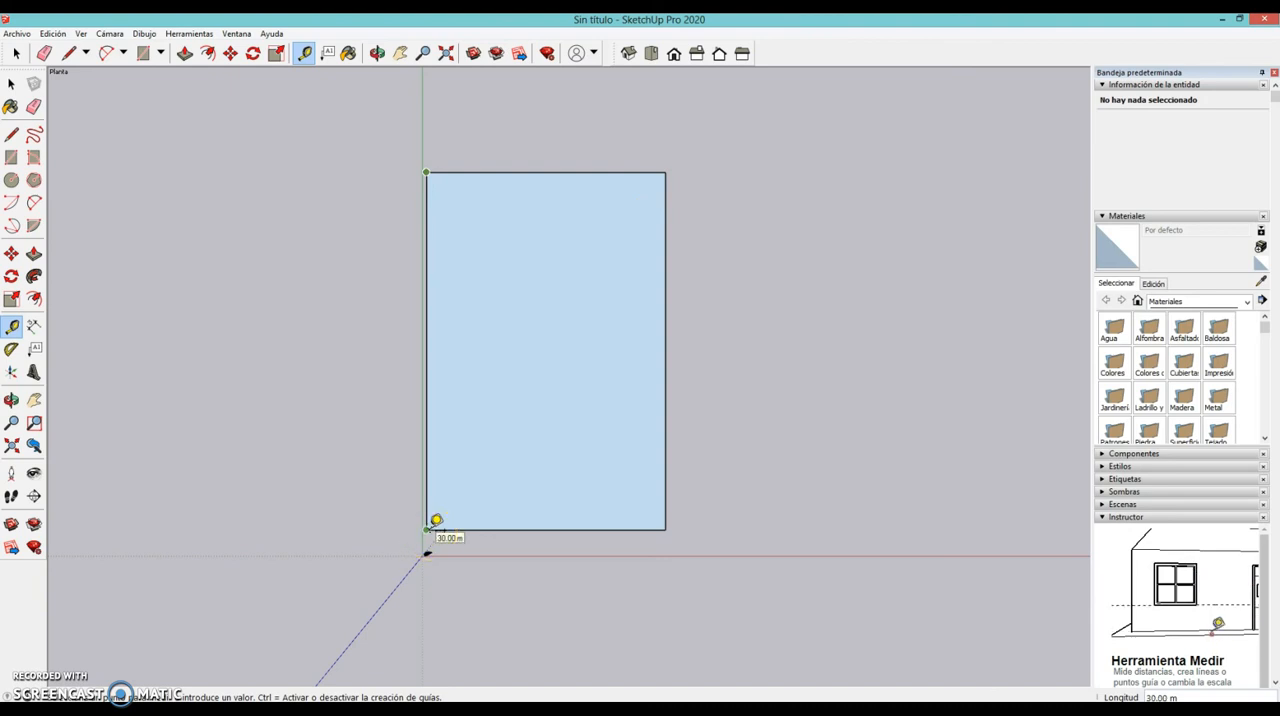
key("space")
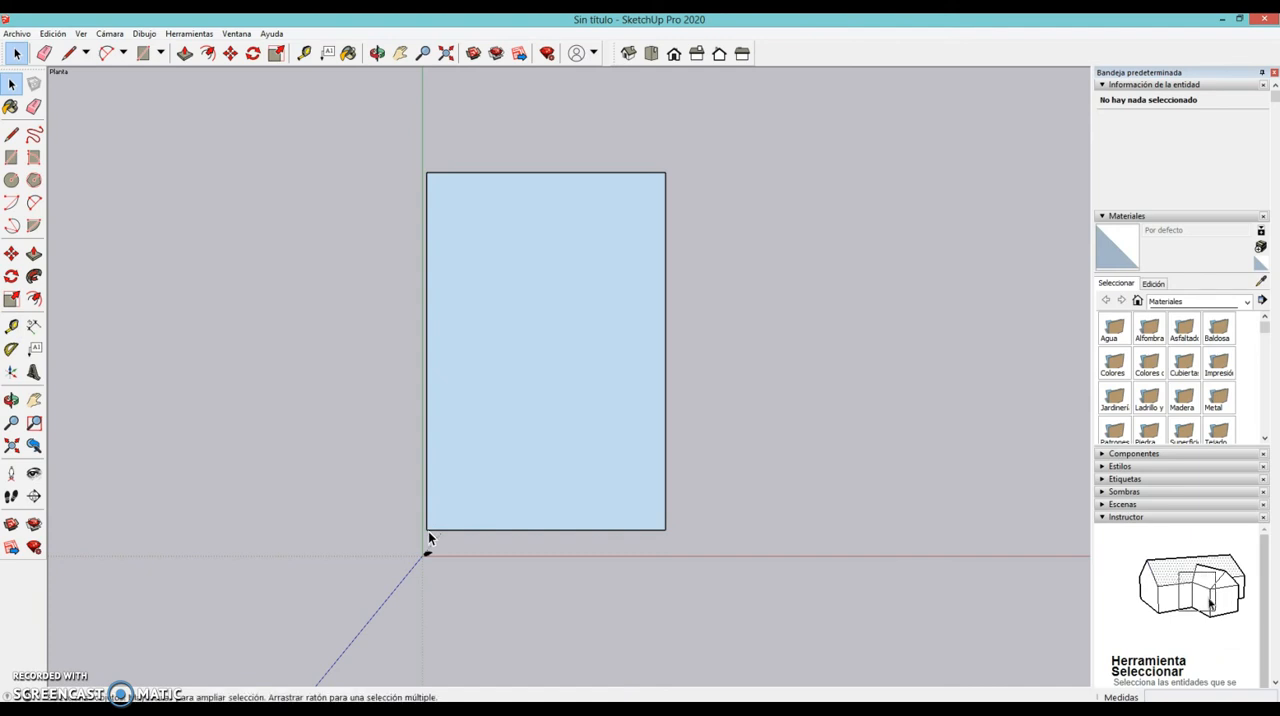
- Place a linear dimension just above the rectangle's upper short edge, and erase that dimension
left_click(35, 330)
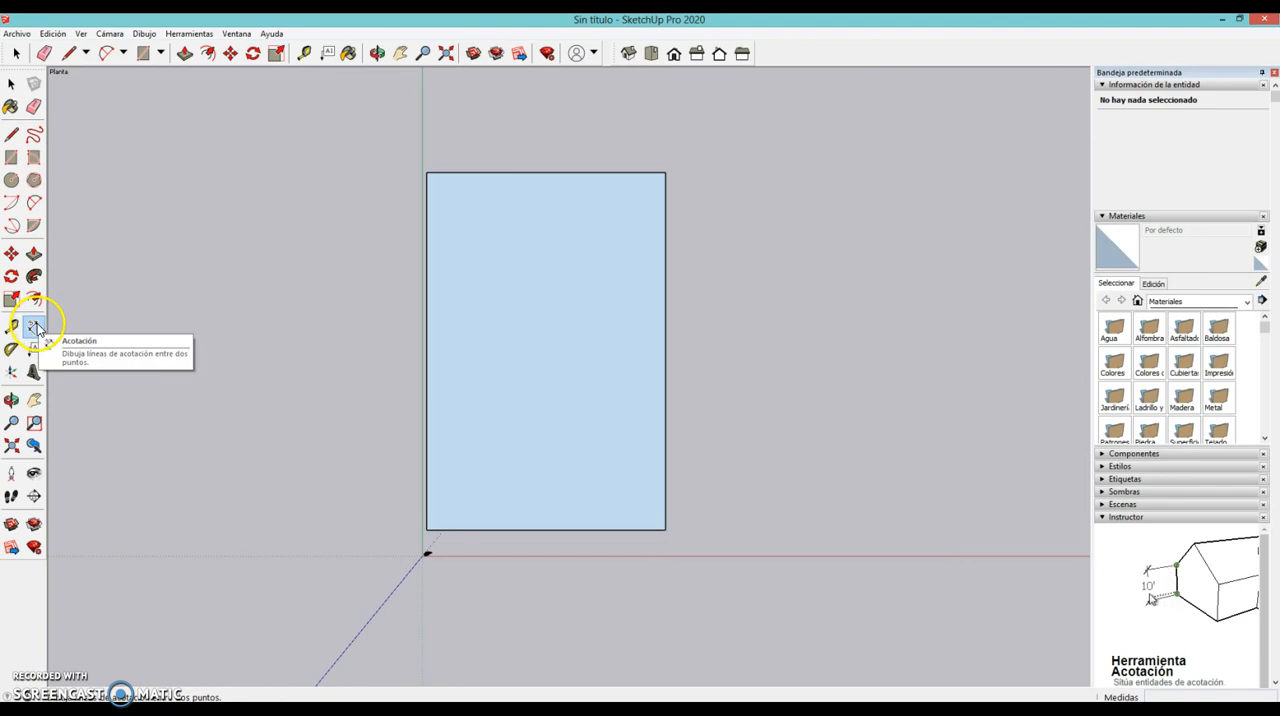
left_click(426, 174)
left_click(665, 172)
left_click(657, 146)
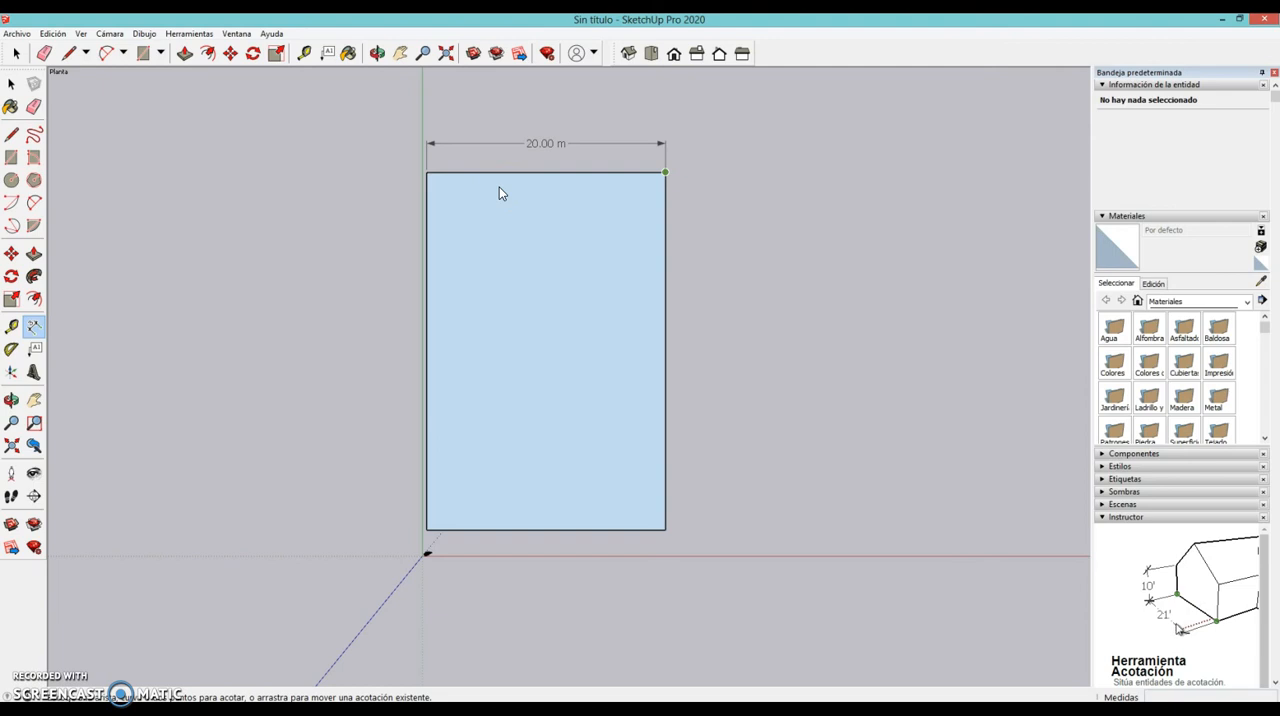
key("e")
left_click(553, 134)
- Reverse the rectangle's face so its white front side faces up, and clear the selection
left_click(12, 84)
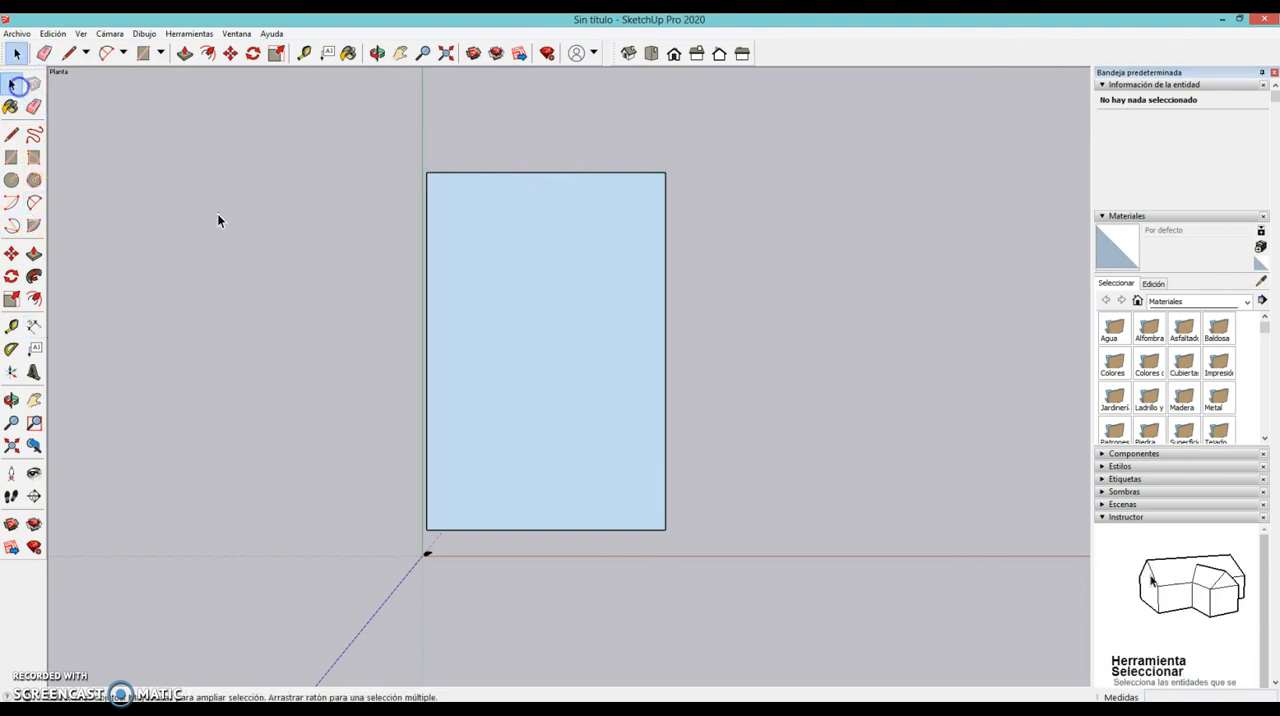
left_click(622, 399)
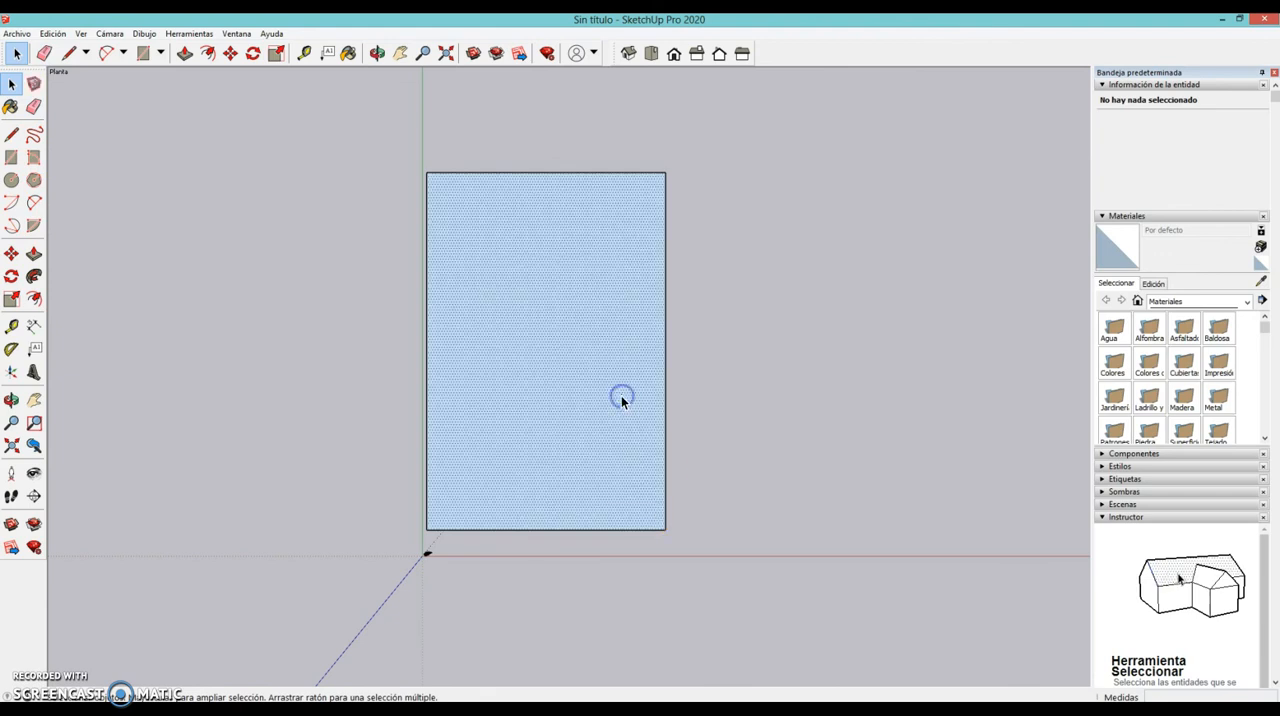
right_click(621, 397)
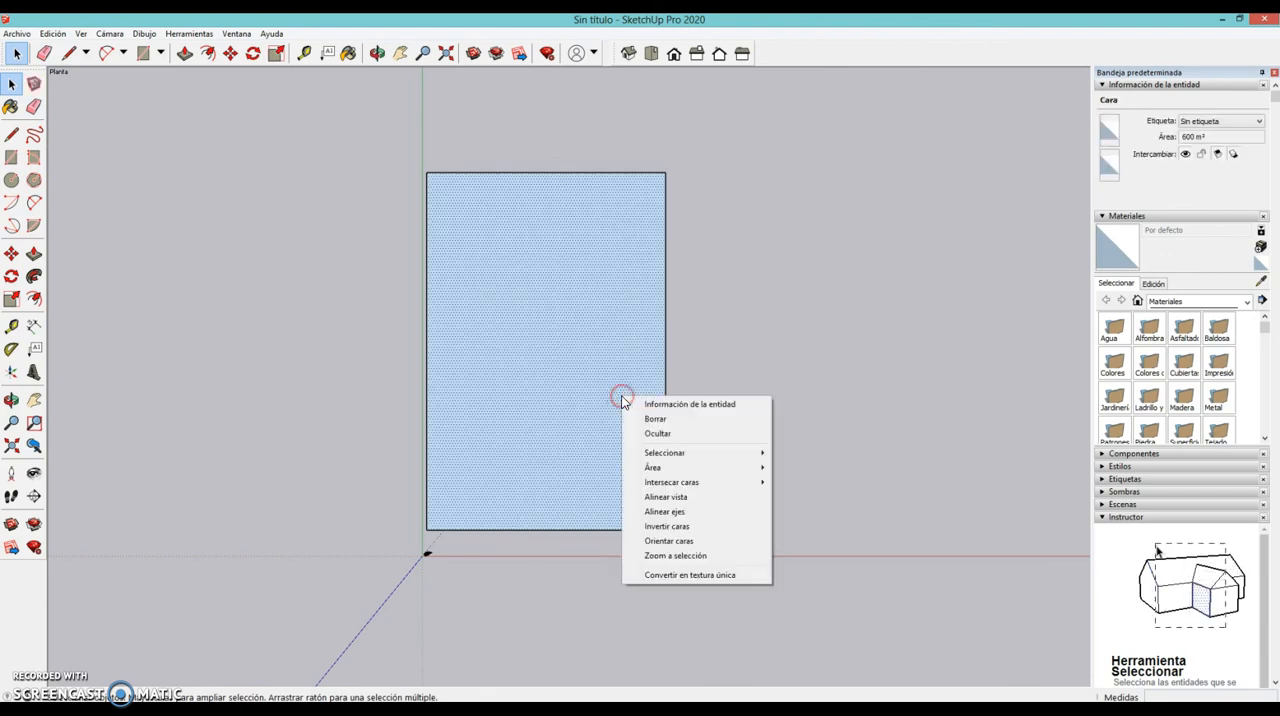
left_click(703, 527)
scroll(689, 457, "down", 1)
scroll(689, 457, "up", 1)
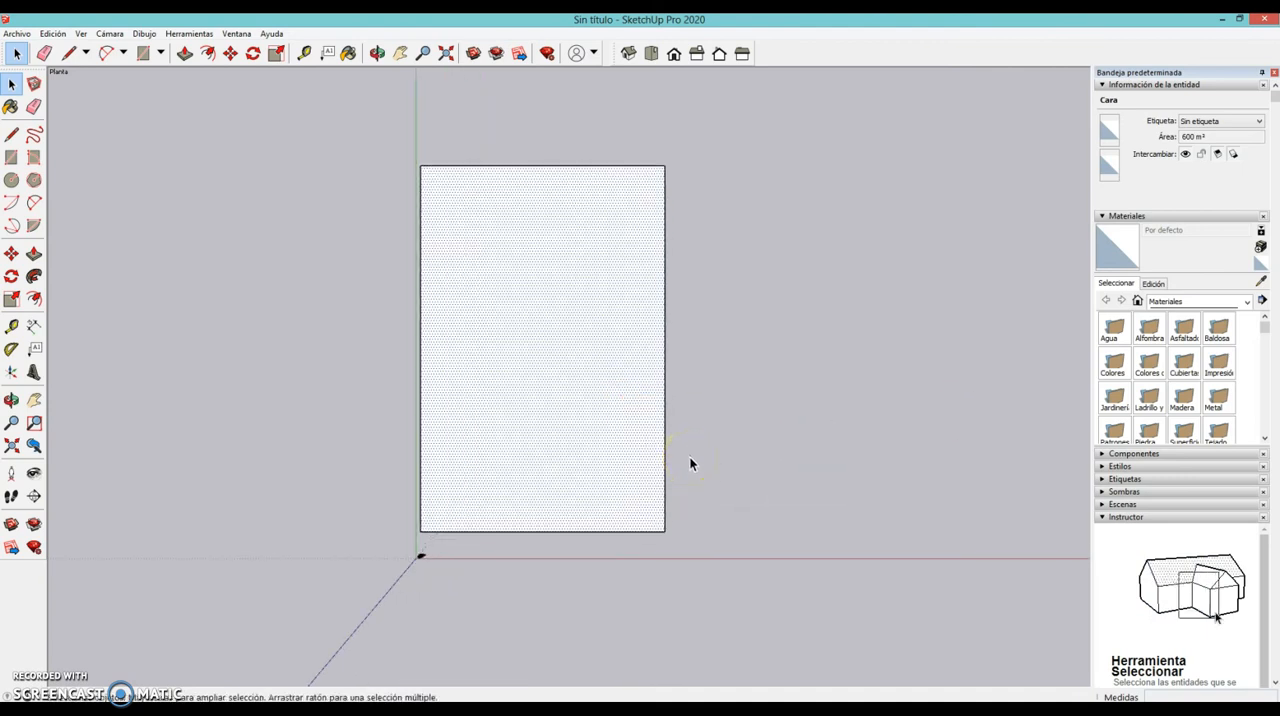
left_click(700, 485)
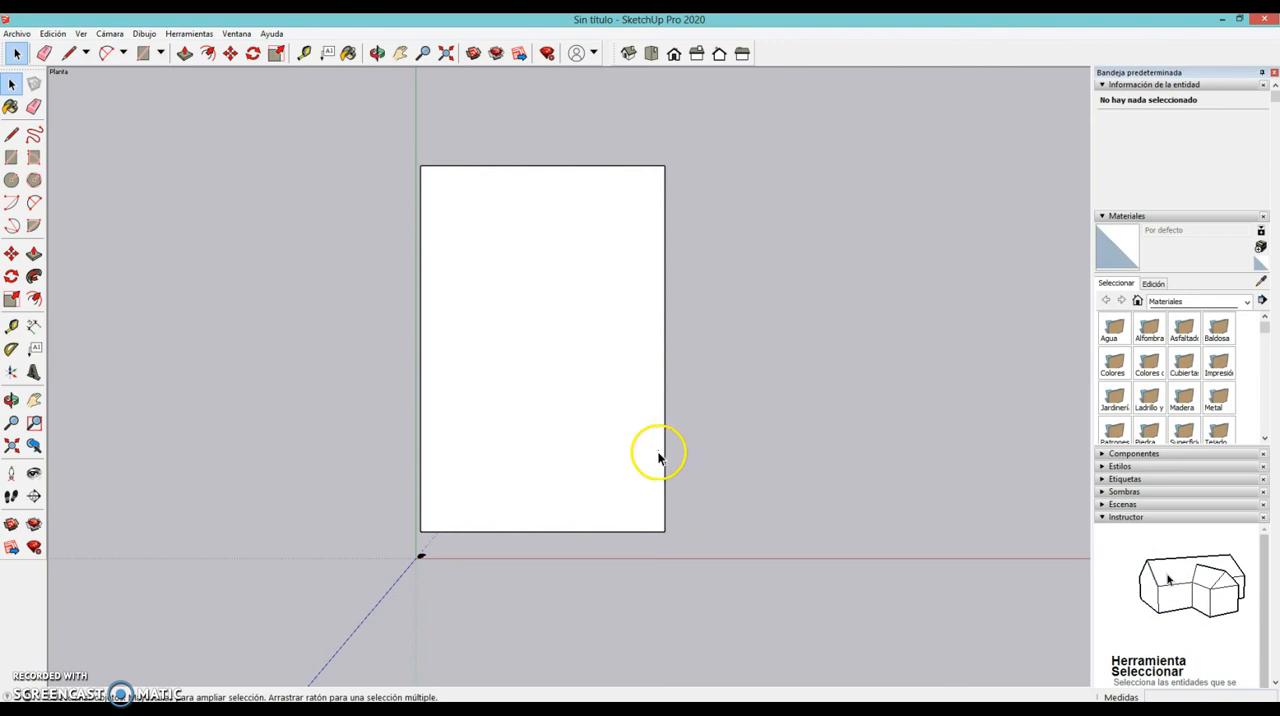
- Move the rectangle's right long edge 10 m outward along the red axis
right_click(665, 453)
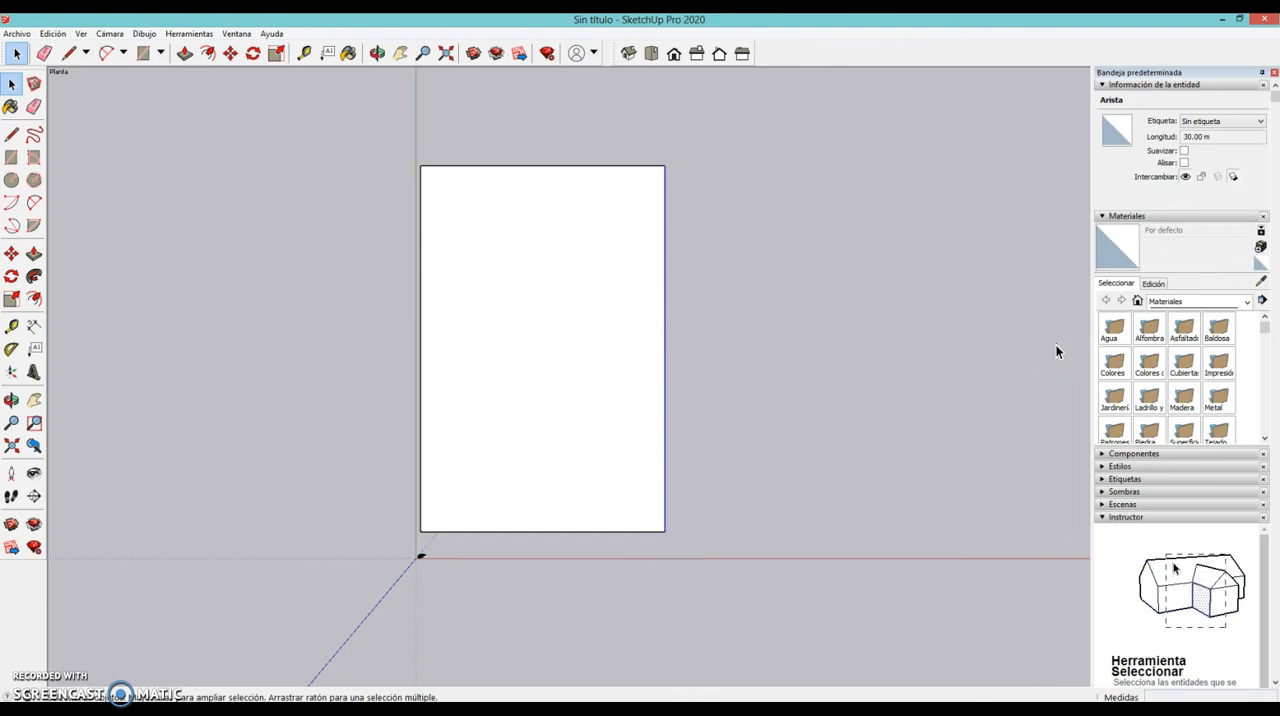
left_click(12, 257)
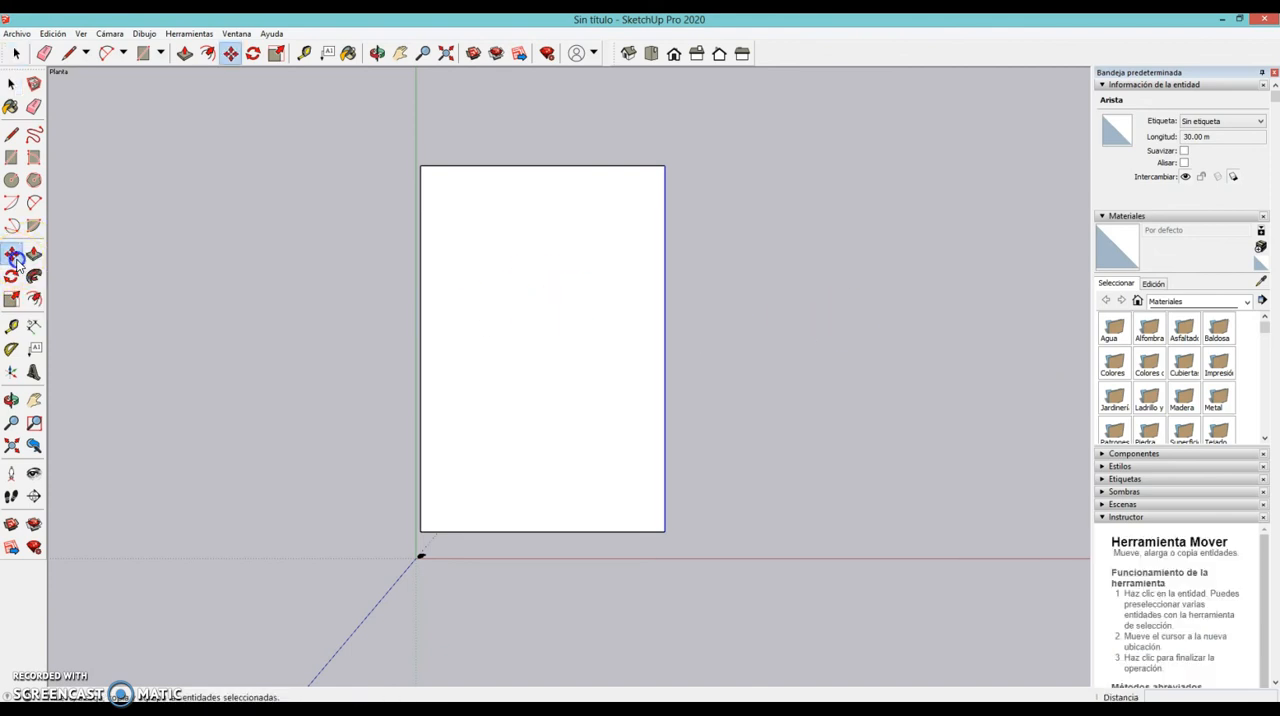
left_click(664, 350)
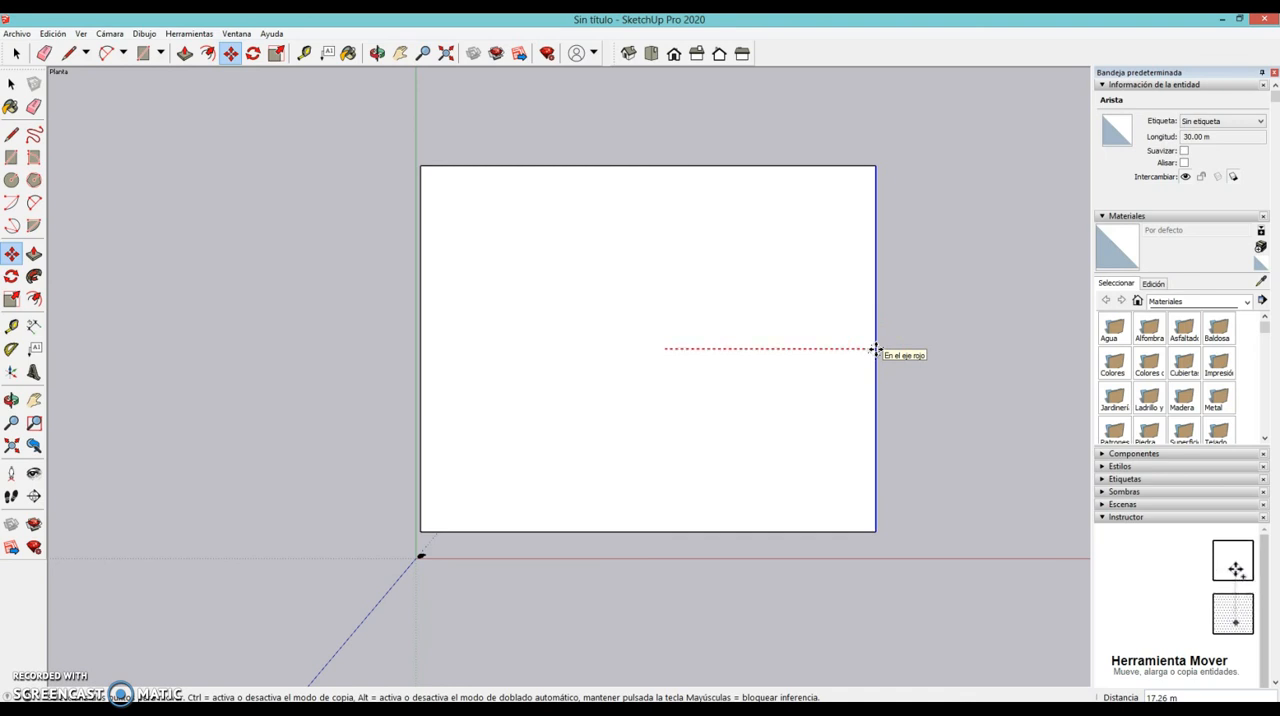
left_click_drag(875, 349, 845, 349)
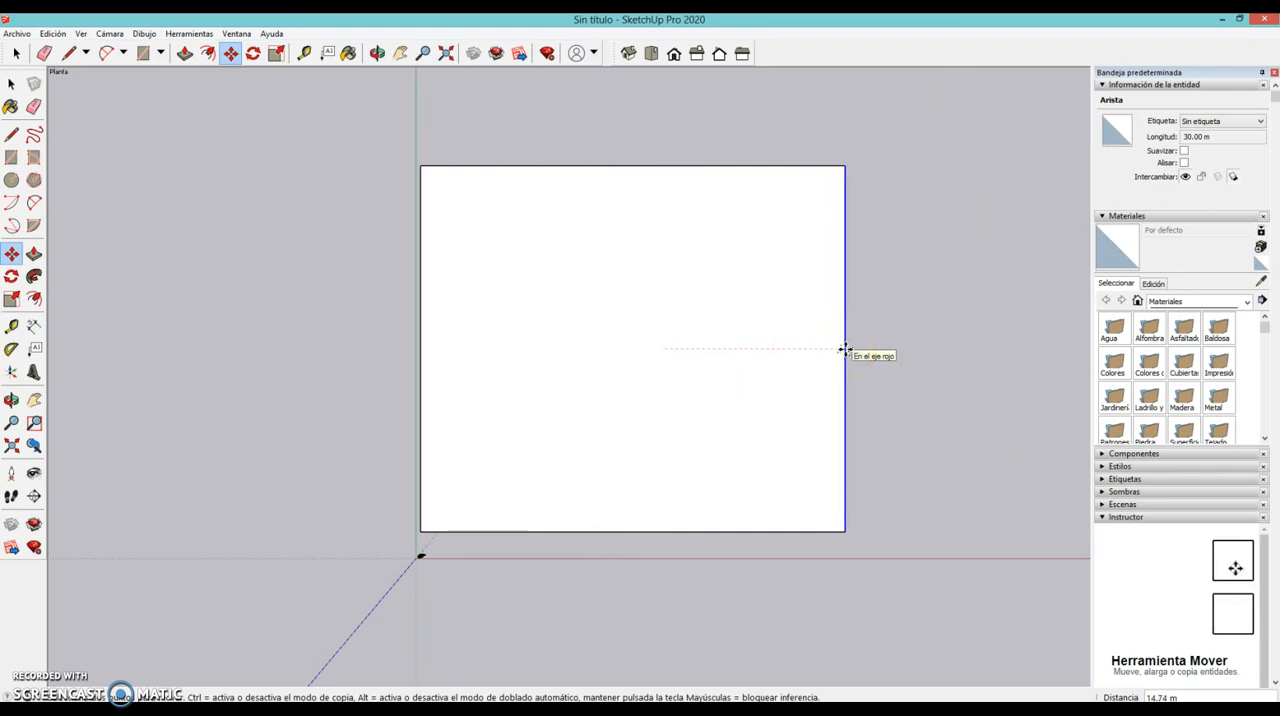
type("10")
key("Return")
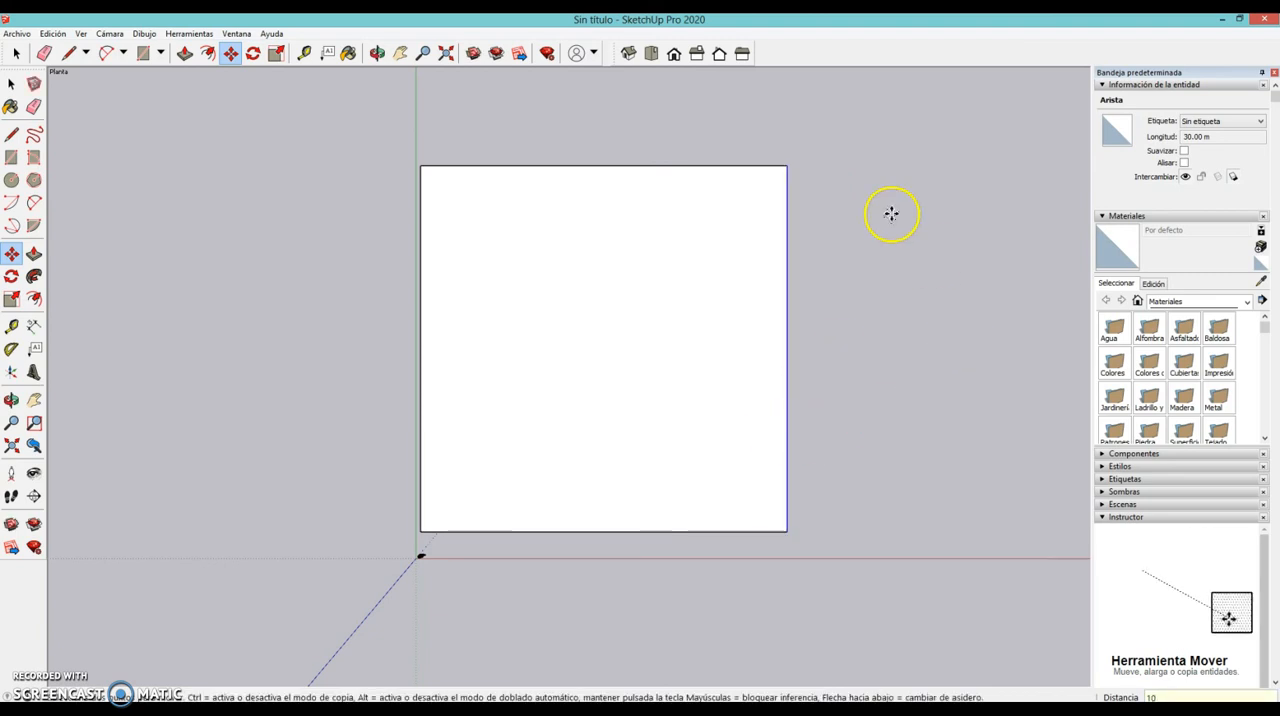
- Measure the widened shape's left edge with the Tape Measure tool, and clear the selection
left_click(12, 328)
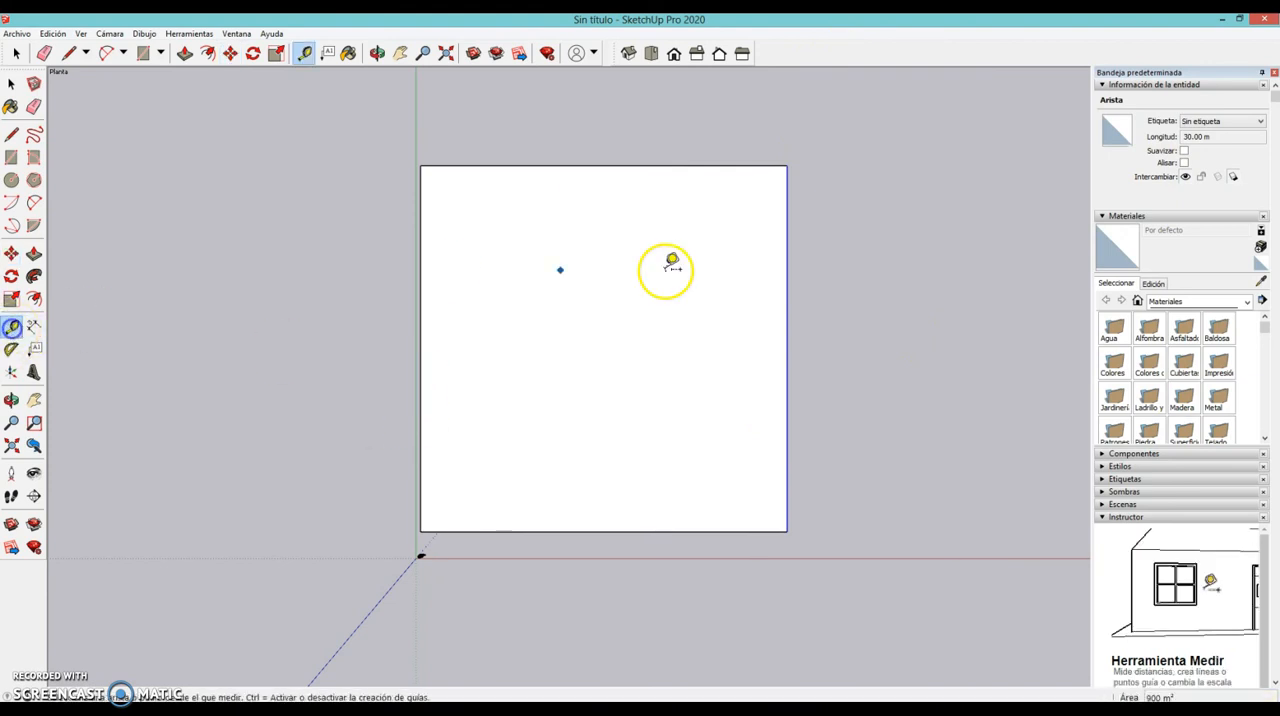
left_click(420, 165)
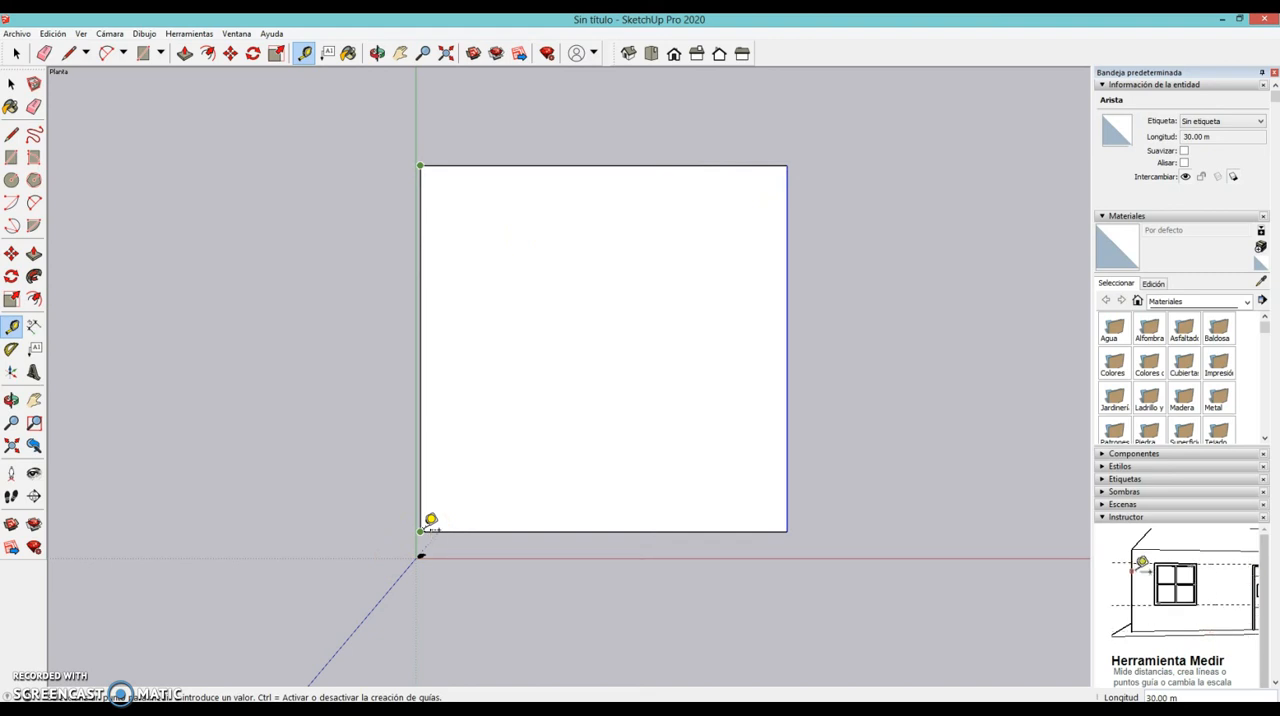
key("space")
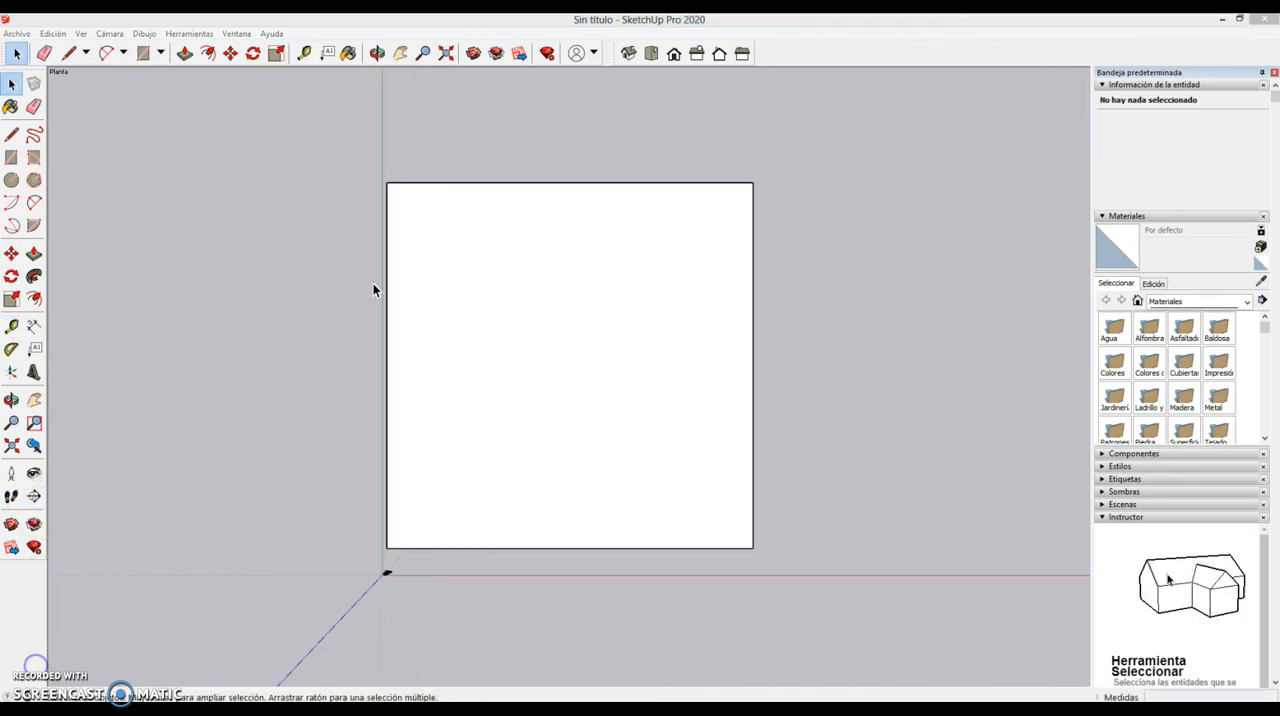
left_click(414, 486)
left_click(842, 124)
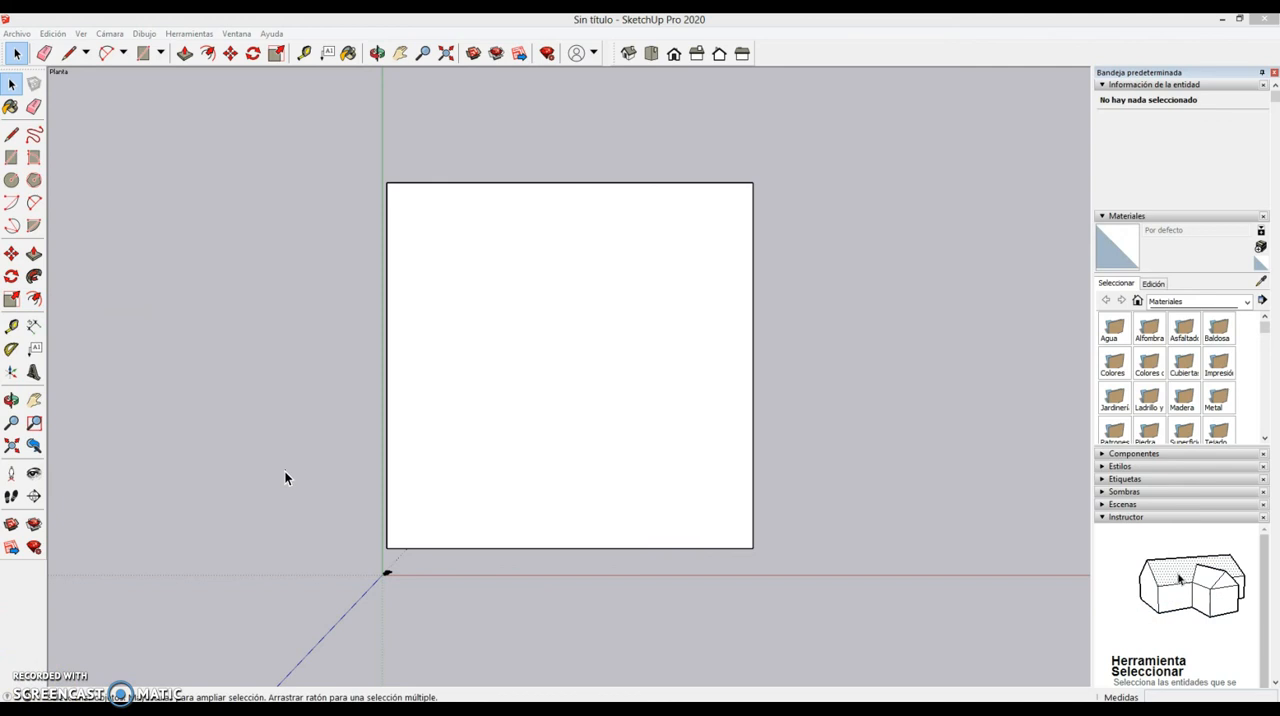
- Offset the square's outline inward to form a narrow border strip around the face
left_click(34, 300)
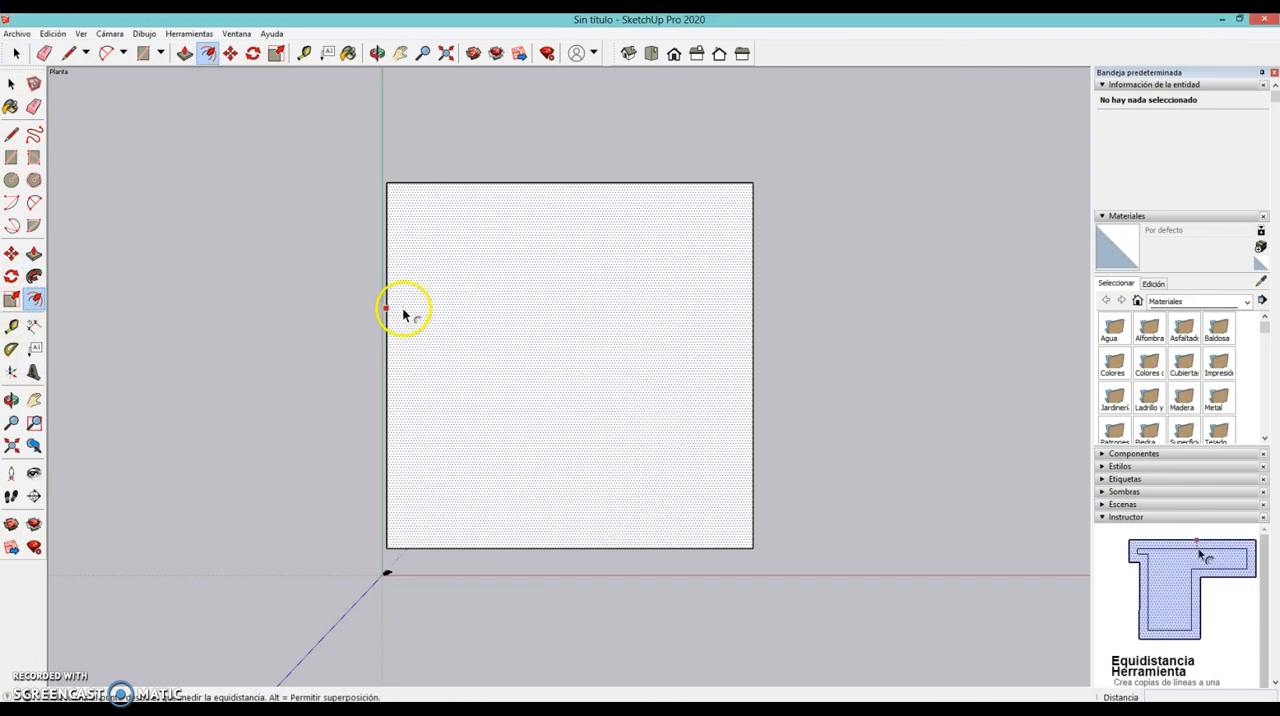
left_click(393, 316)
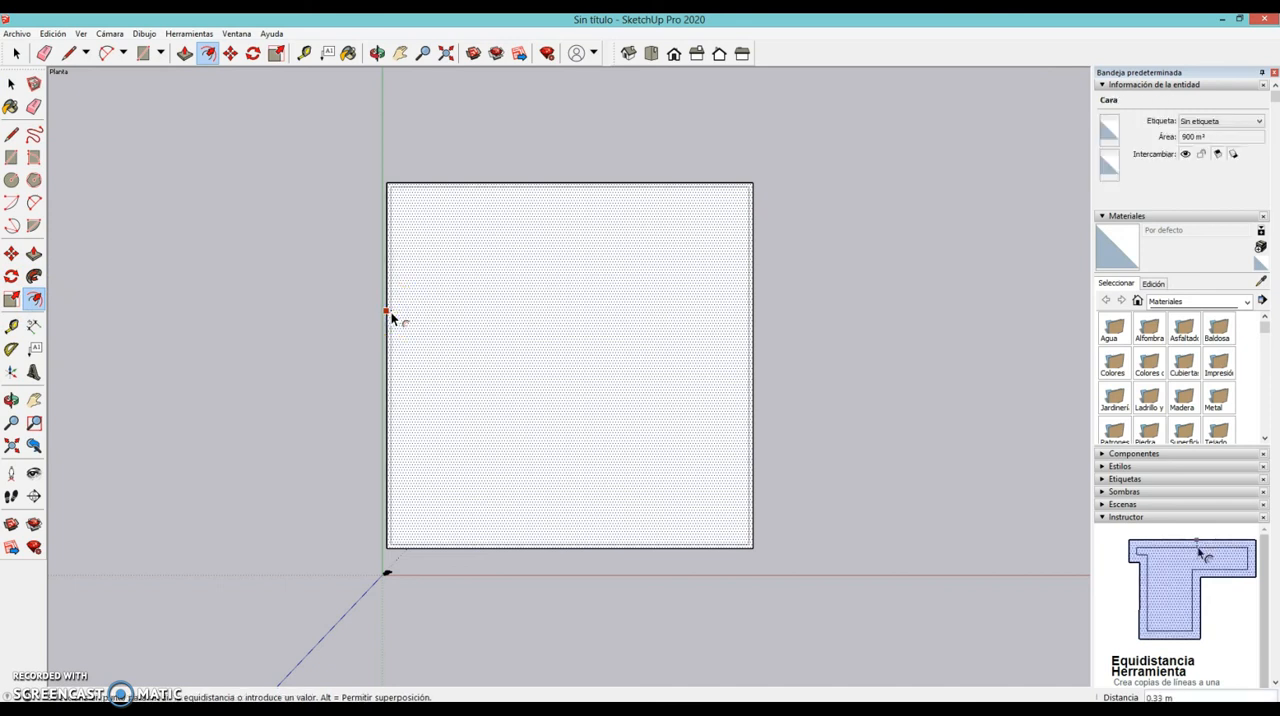
left_click(385, 316)
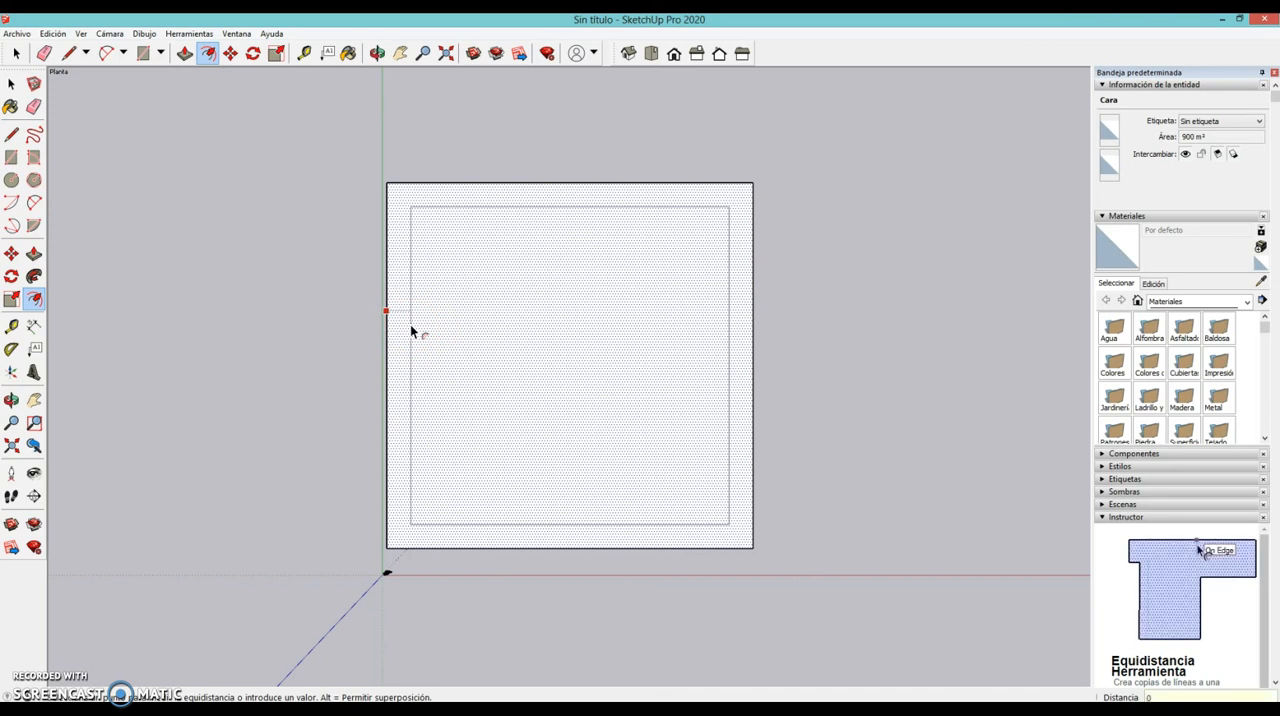
key("Escape")
left_click(432, 253)
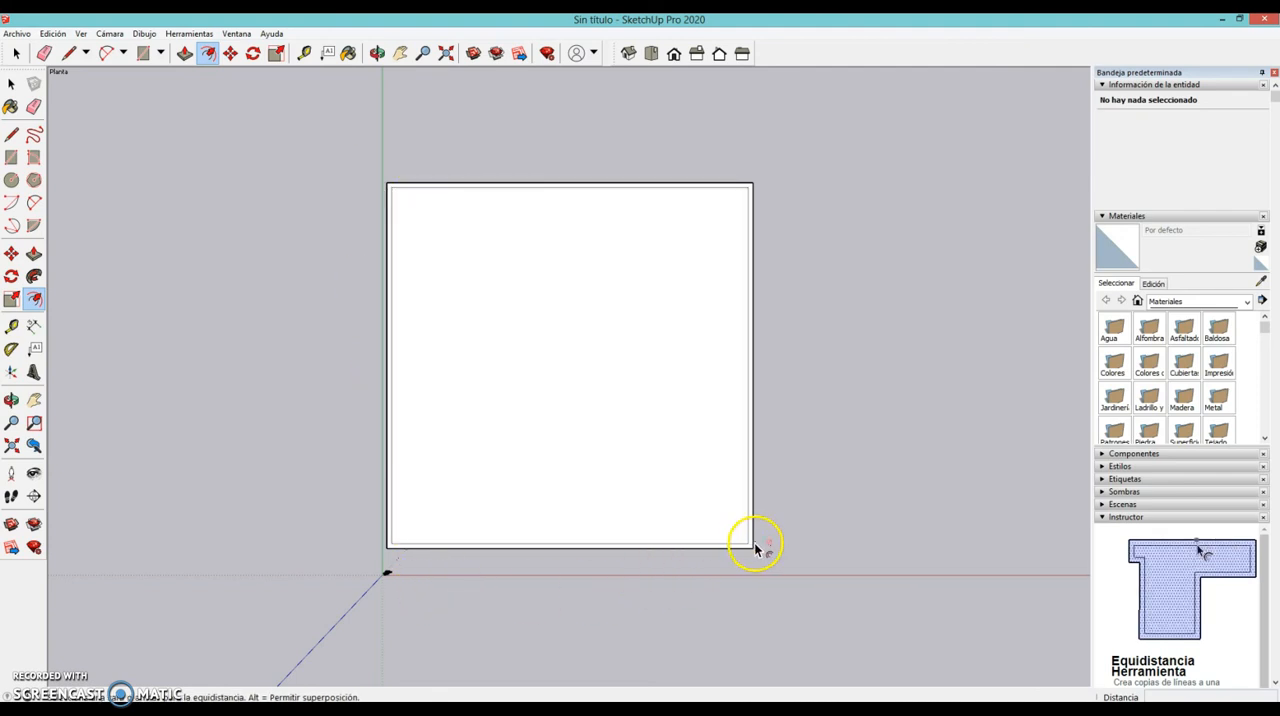
- Select the narrow border face and the inner face in turn to check that they are separate
key("space")
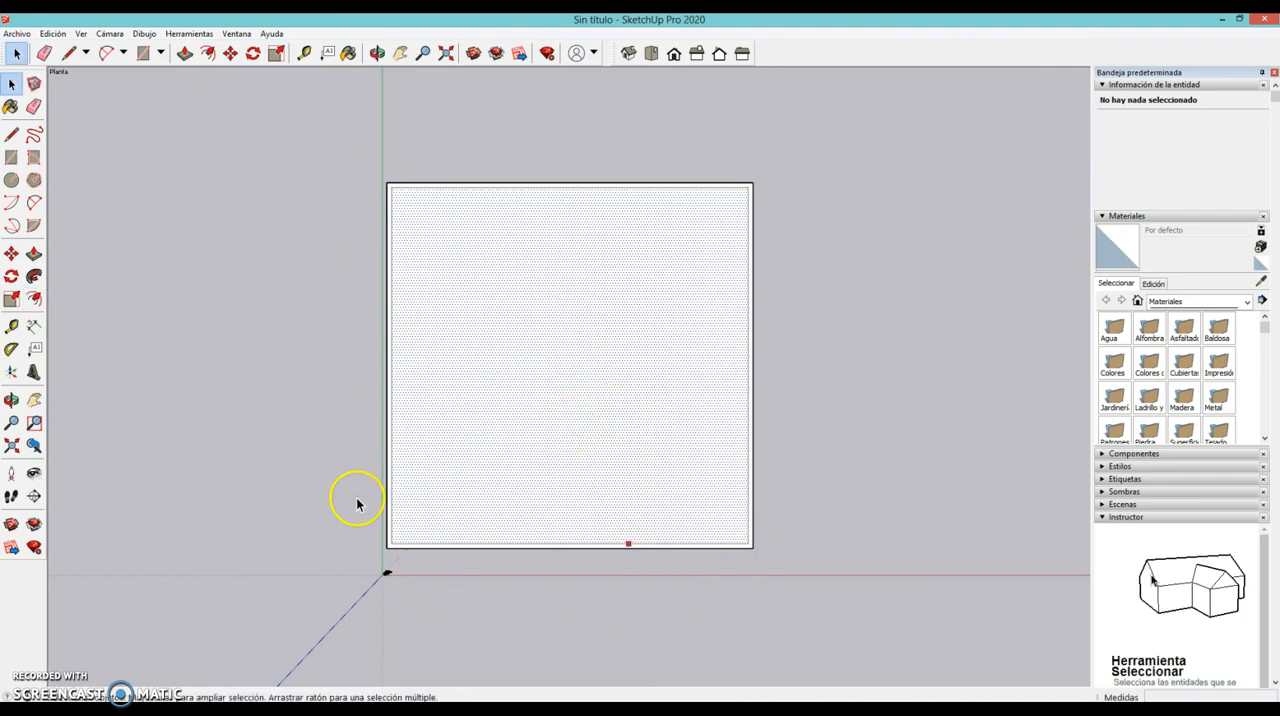
scroll(385, 519, "up", 3)
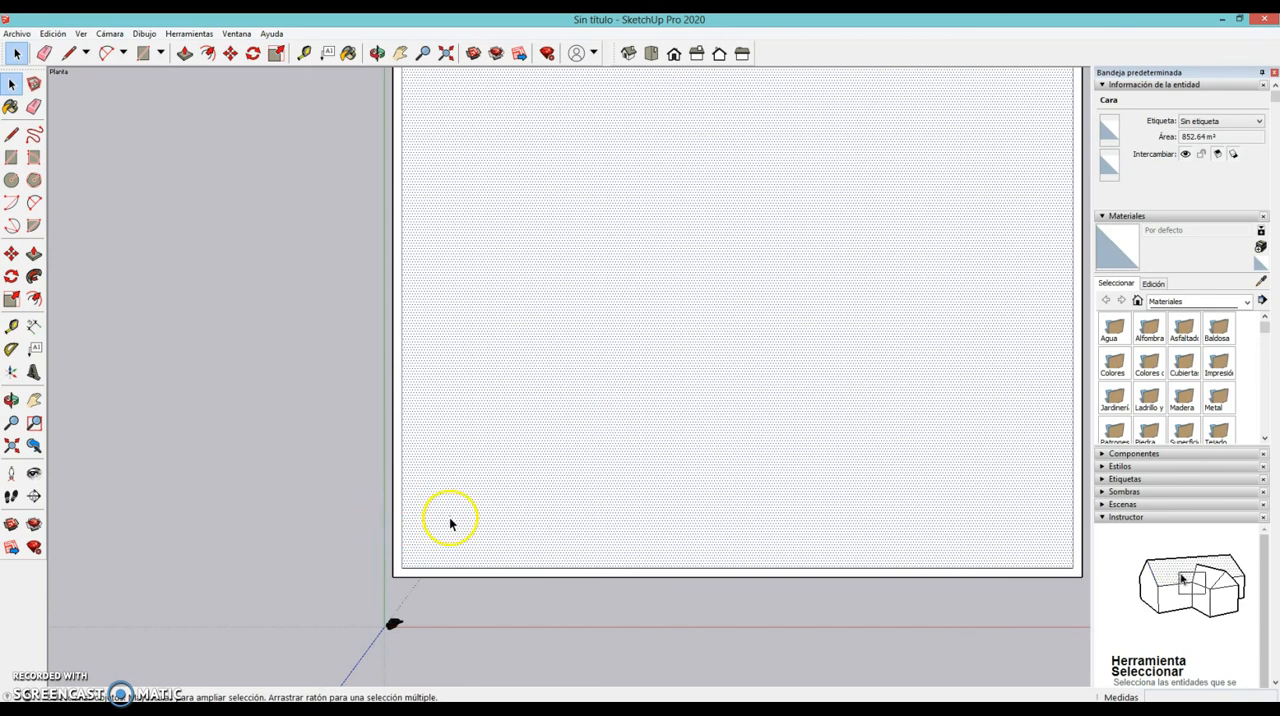
left_click(396, 517)
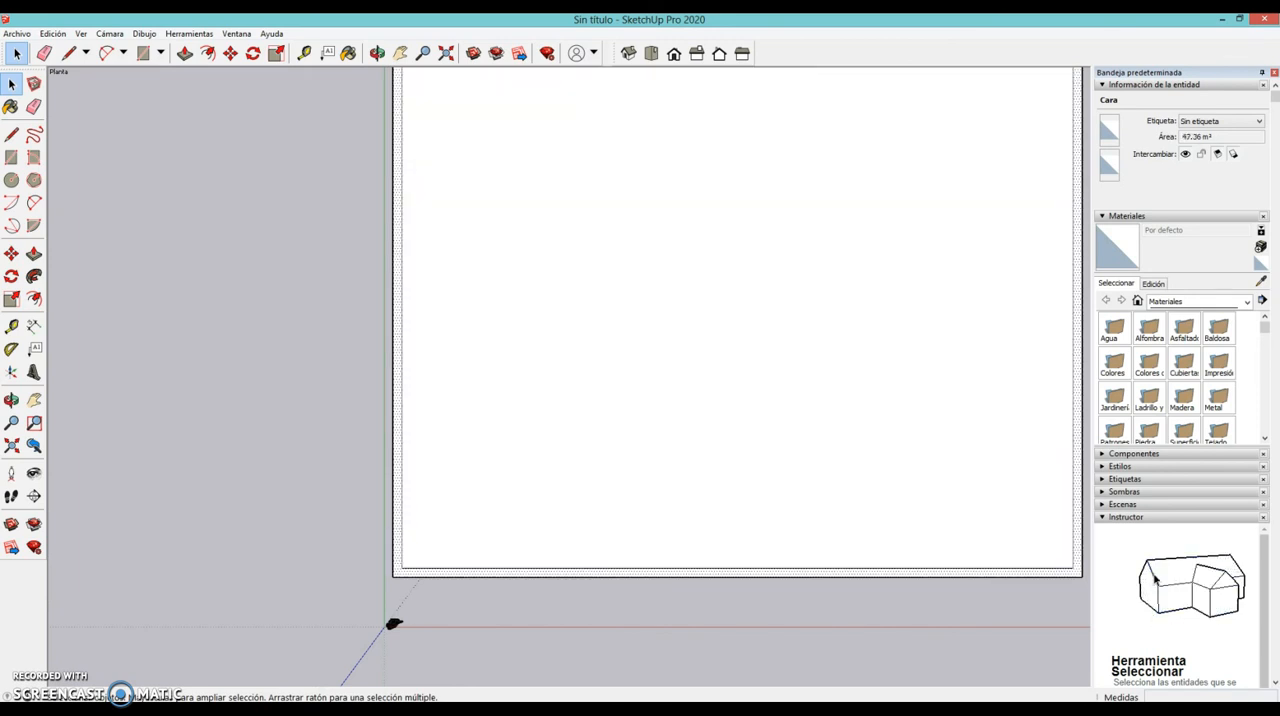
left_click(484, 451)
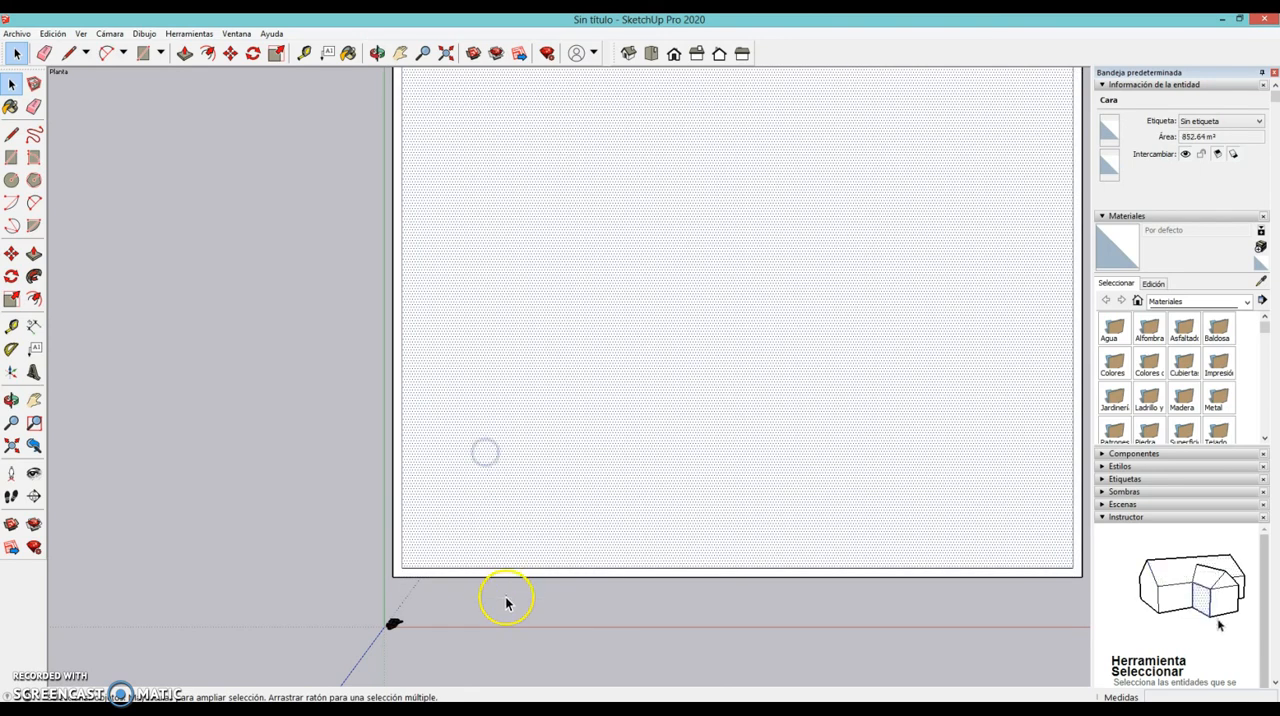